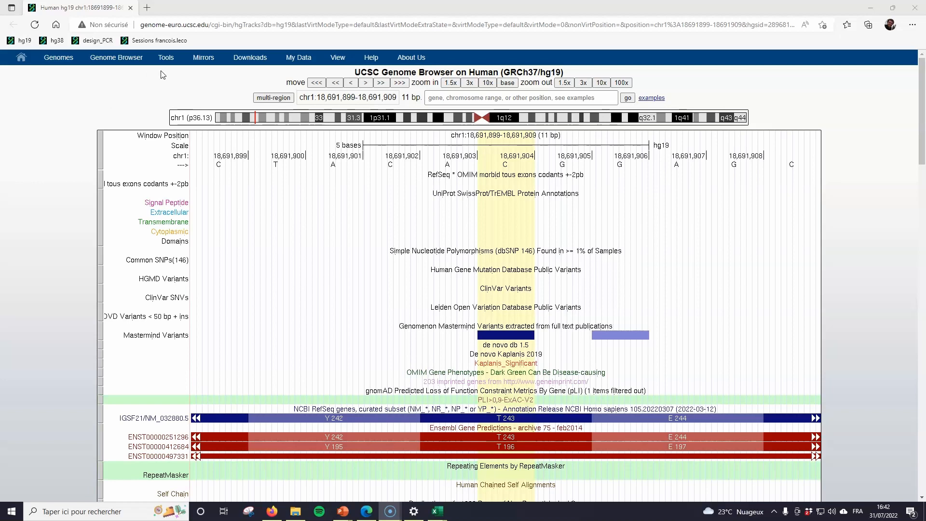
- Open the Table Browser and choose the Dec. 2013 (GRCh38/hg38) human assembly with the Genes and Gene Predictions group
left_click(188, 99)
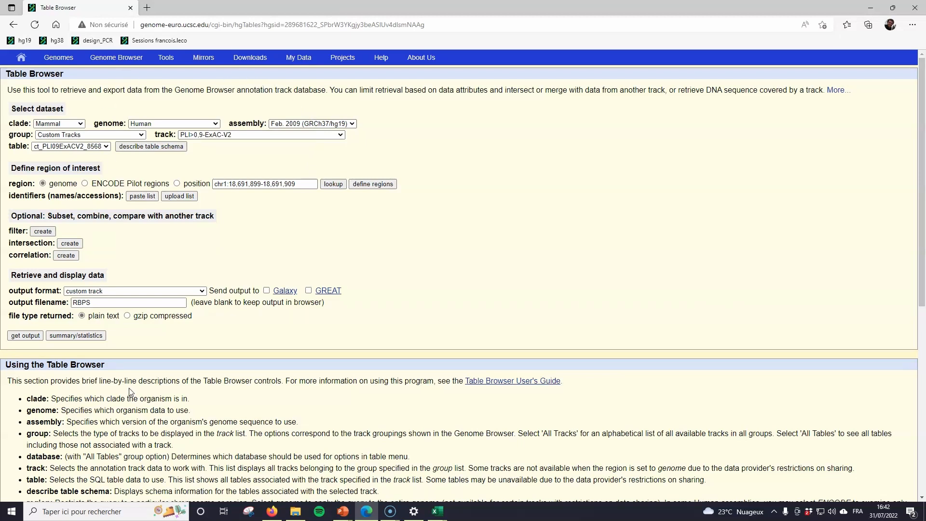
mouse_move(21, 110)
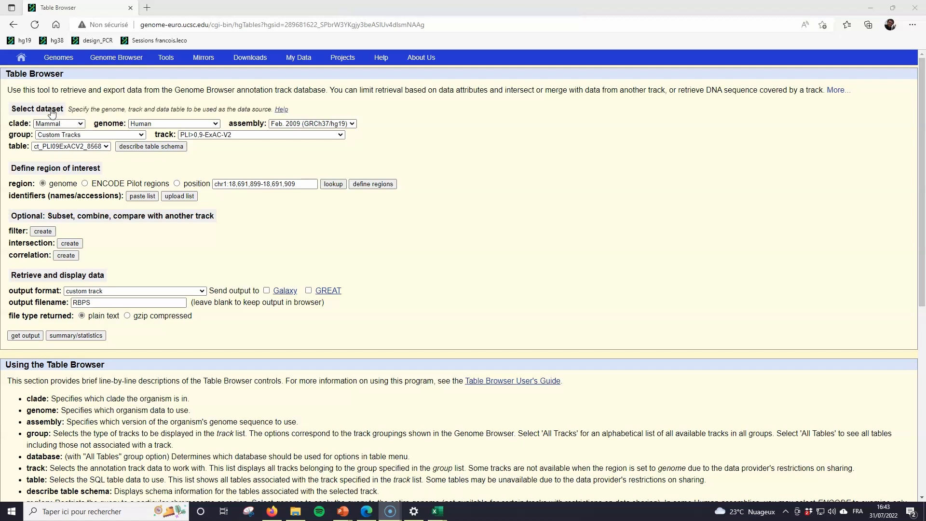
left_click(311, 126)
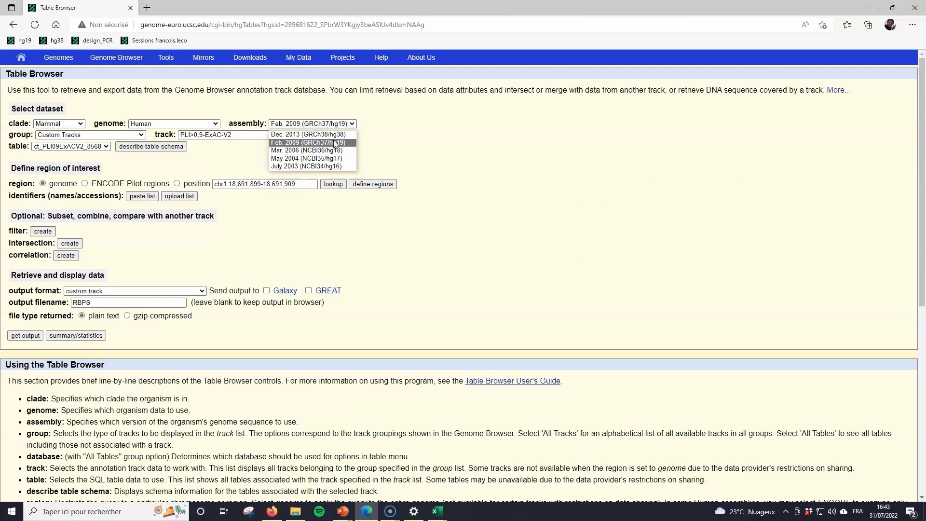
left_click(336, 137)
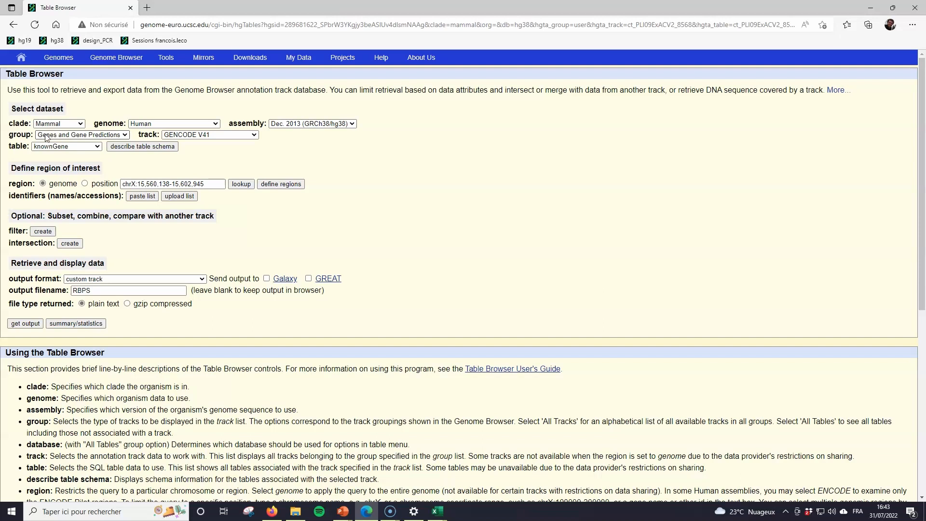
left_click(73, 138)
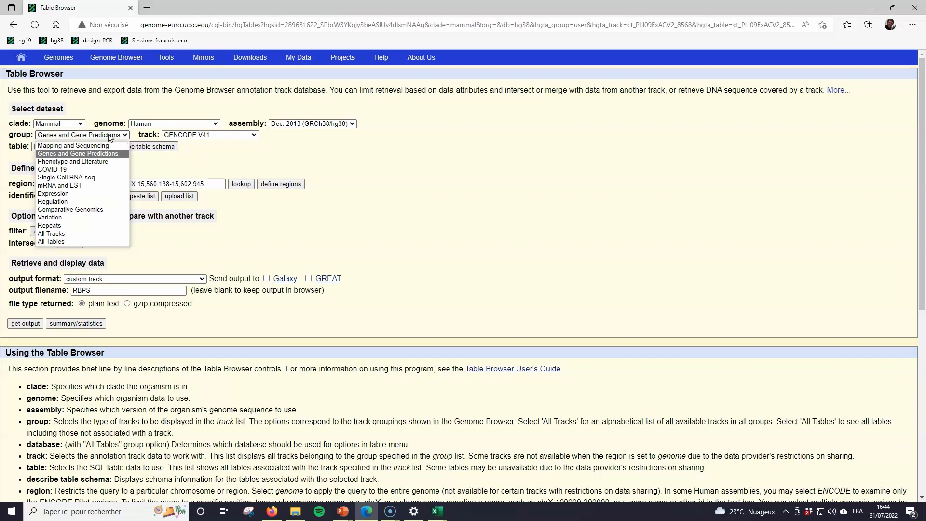
left_click(93, 154)
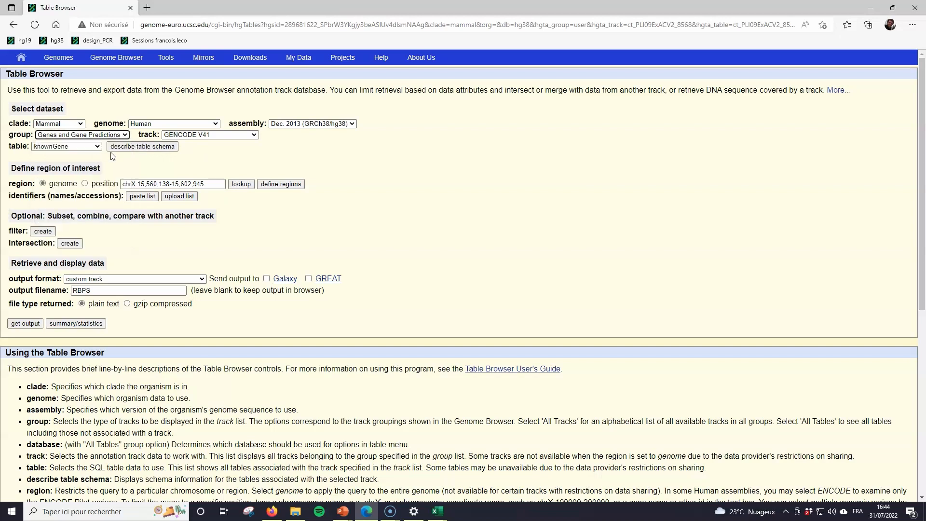
- Select the NCBI RefSeq track and its RefSeq Select and MANE (ncbiRefSeqSelect) table
left_click(222, 138)
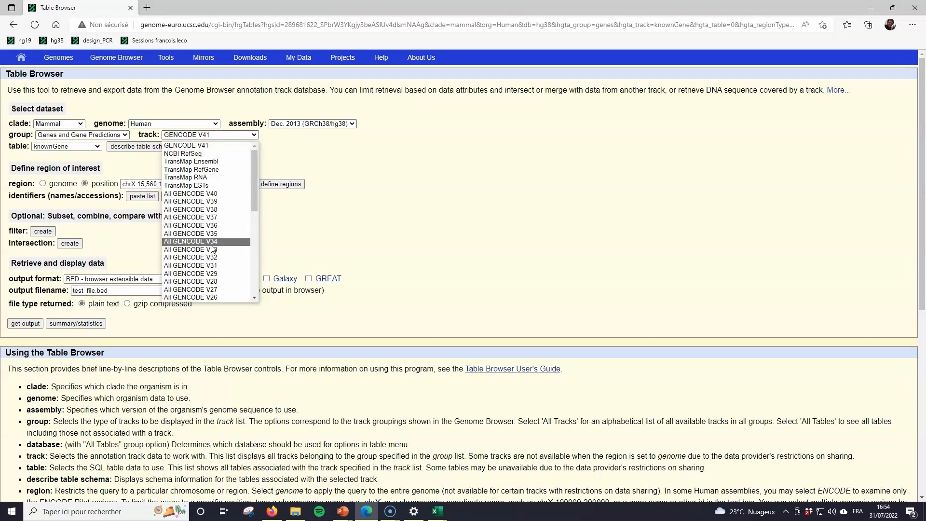
left_click(215, 155)
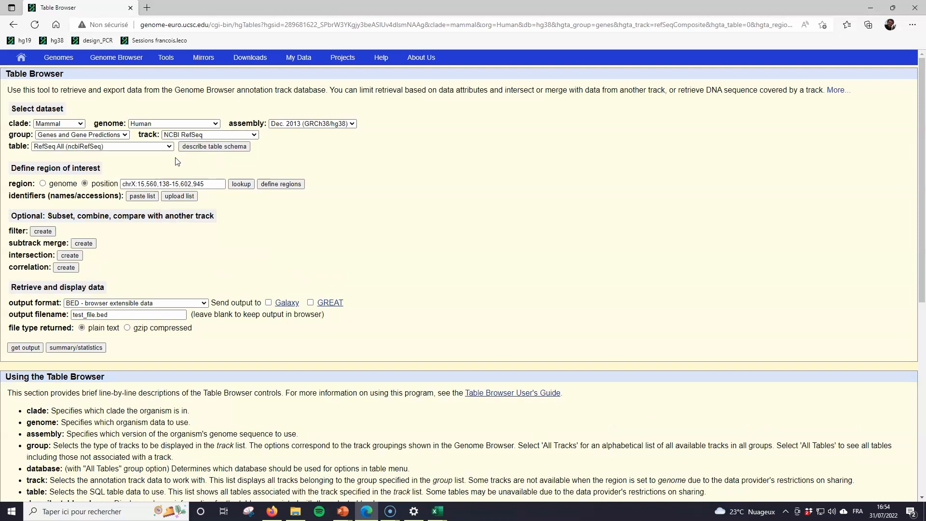
left_click(111, 145)
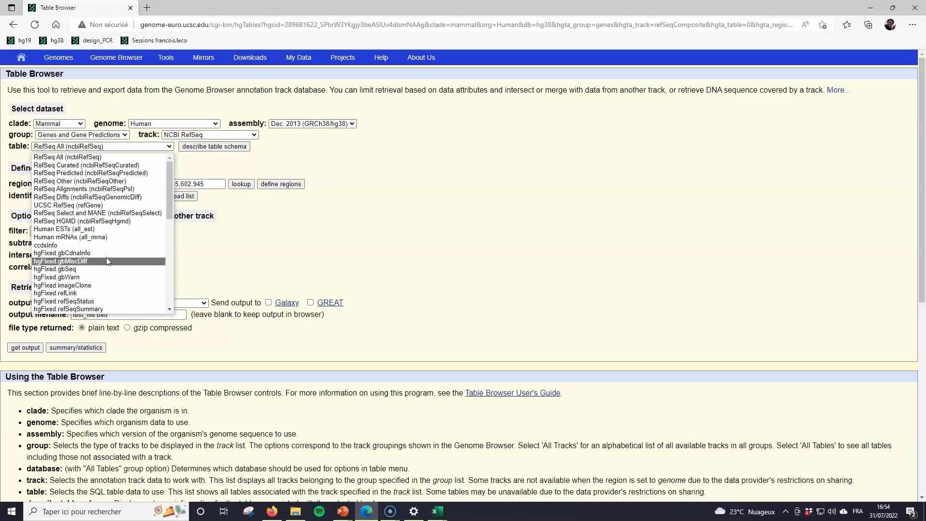
left_click(120, 213)
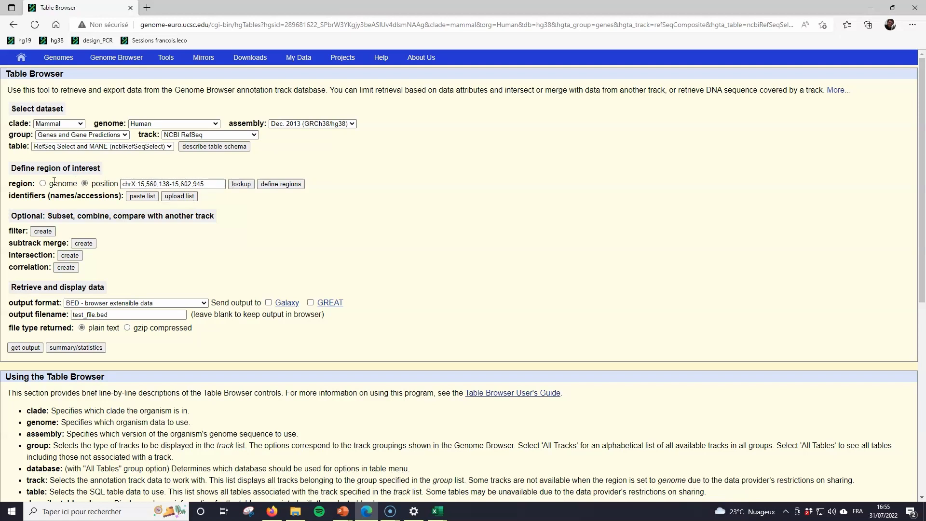
- Replace the region's position with chrY and look it up to cover the whole Y chromosome
left_click_drag(128, 184, 131, 184)
left_click_drag(223, 186, 133, 184)
key("BackSpace")
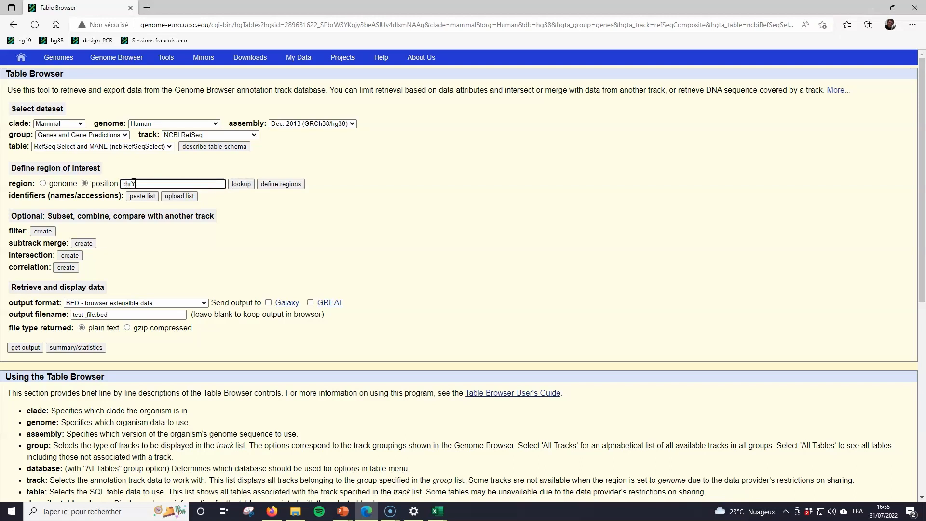
left_click(251, 188)
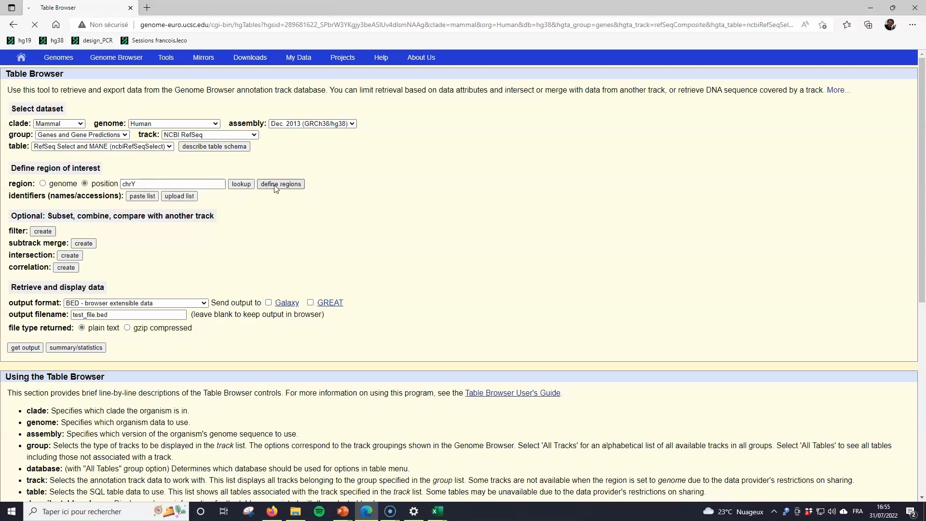
left_click(100, 153)
key("alt+Left")
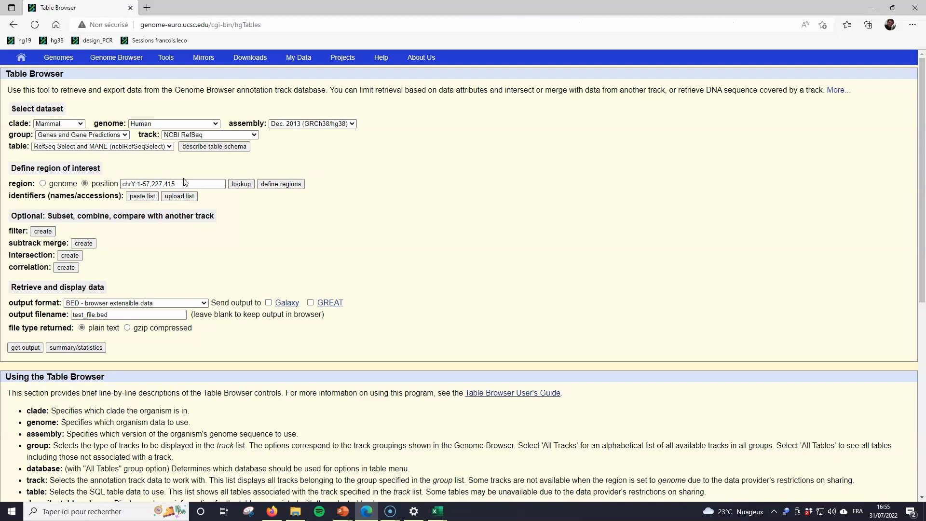
- Examine the region definition form and the form for pasting identifiers, leaving both without submitting anything
left_click(176, 183)
left_click(274, 187)
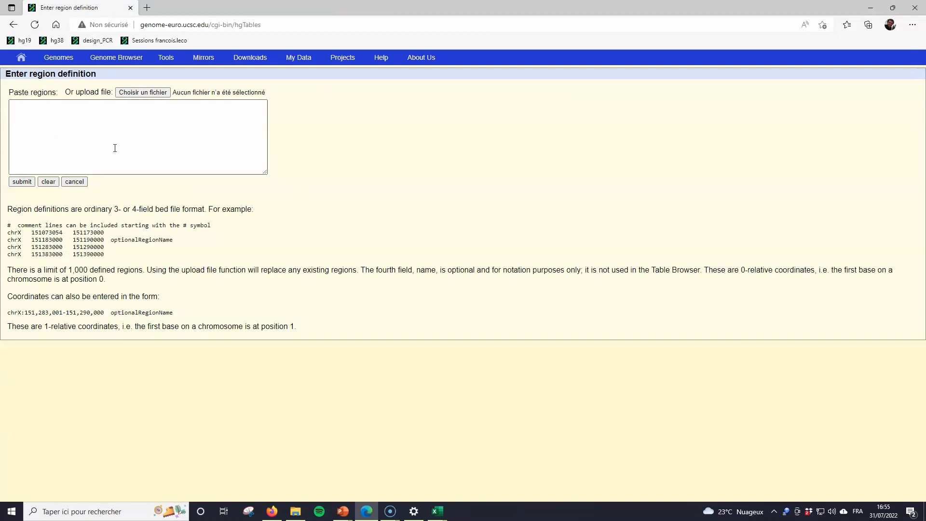
key("alt+Left")
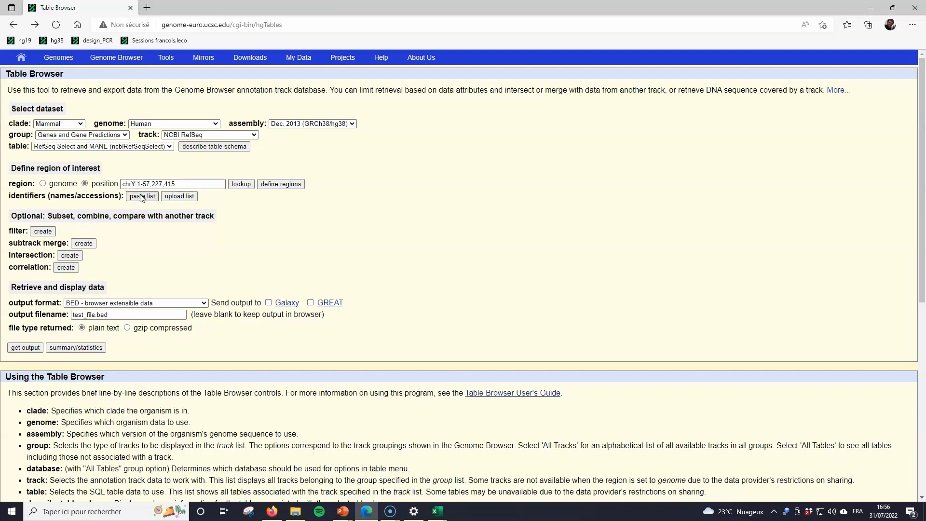
left_click(138, 198)
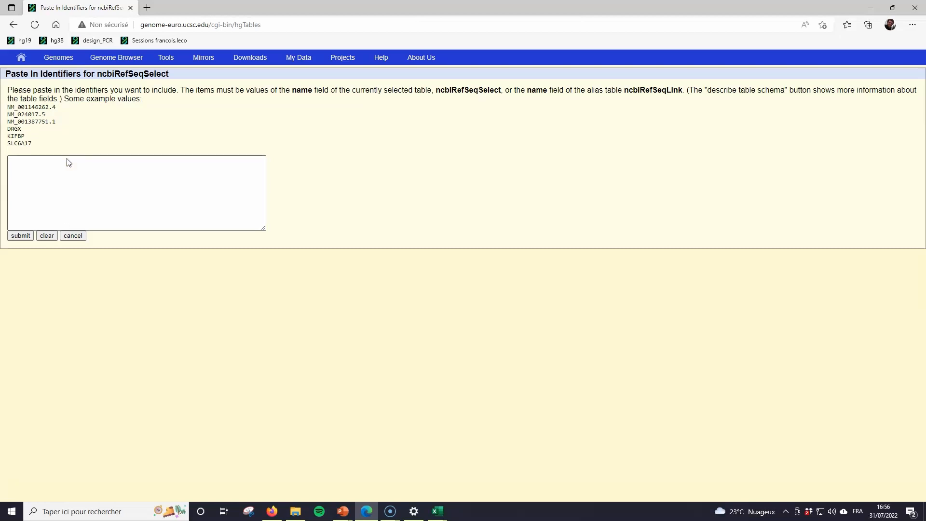
left_click(72, 236)
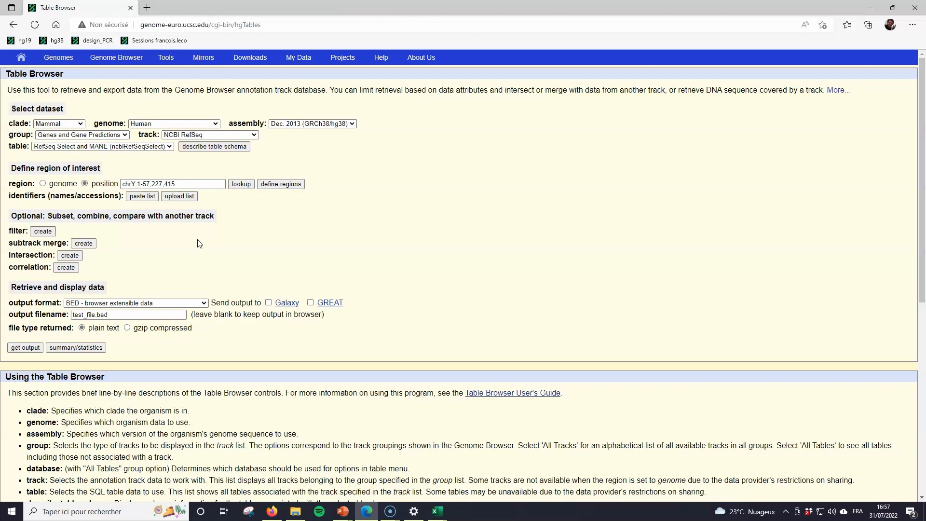
- Set the output format to all fields from selected table
scroll(128, 217, "down", 3)
scroll(134, 226, "up", 3)
left_click(145, 307)
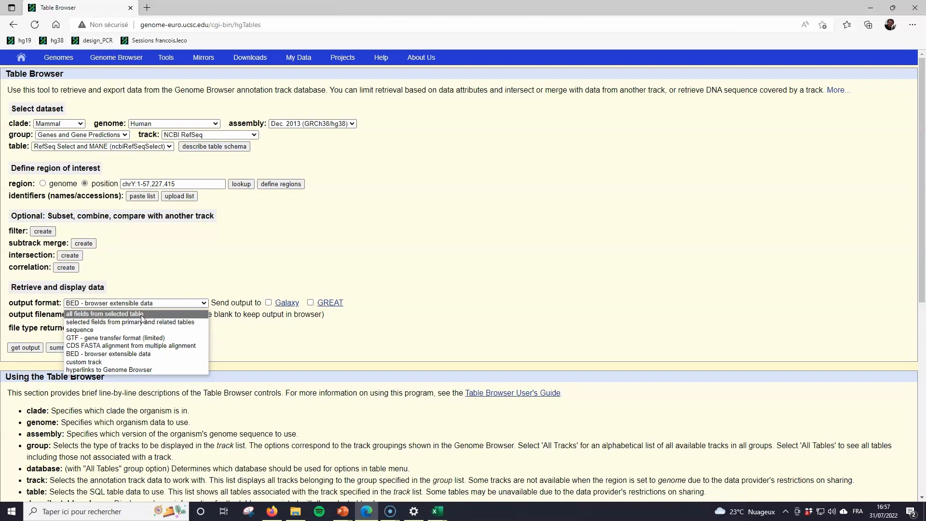
left_click(139, 314)
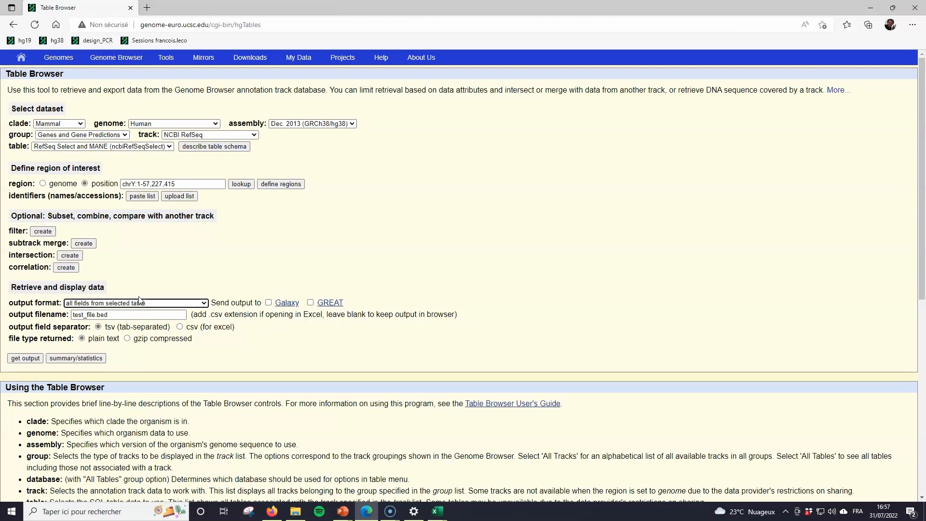
- Examine the schema of the RefSeq Select table, including its fields and sample rows, and return to the query form
mouse_move(140, 169)
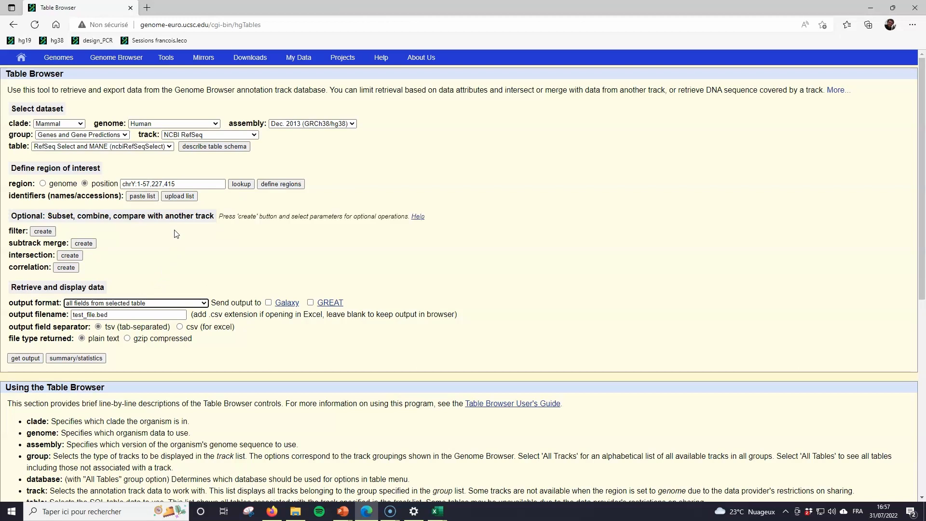
left_click(205, 149)
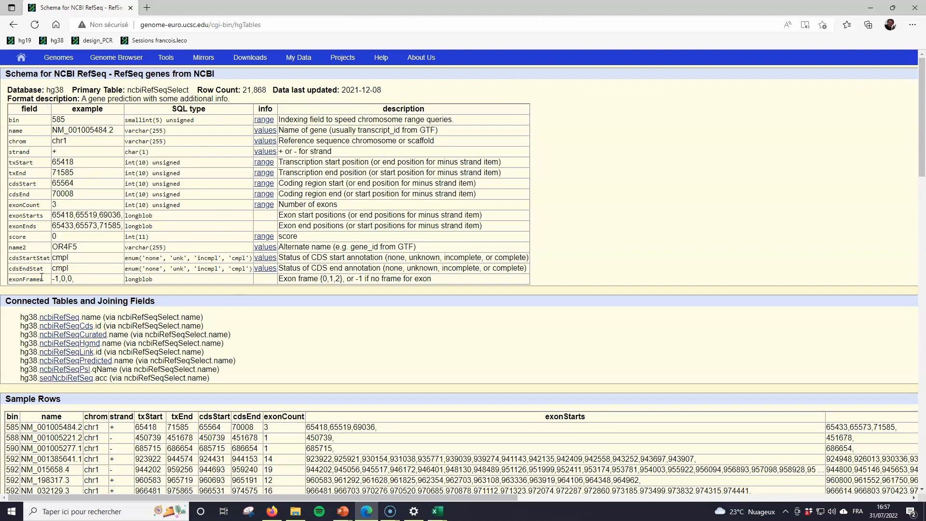
scroll(128, 243, "down", 2)
scroll(129, 237, "down", 1)
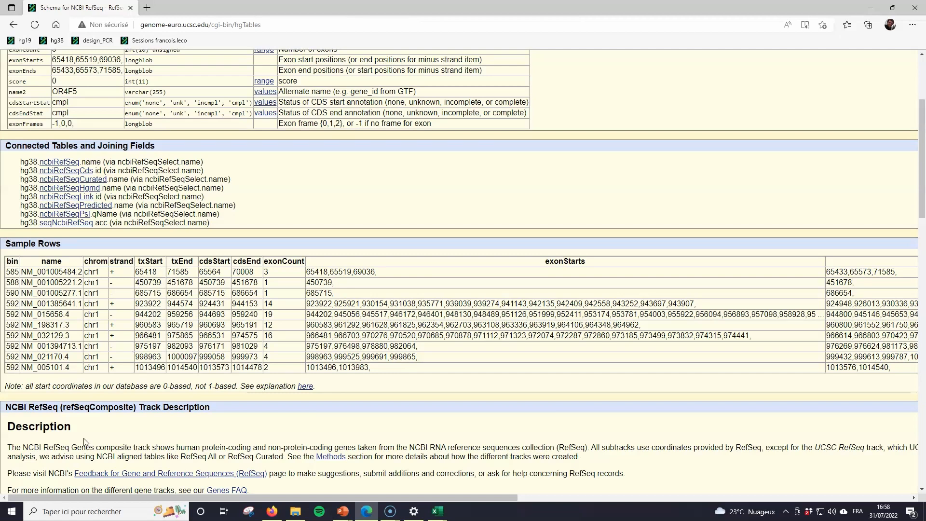
mouse_move(102, 499)
left_mouse_down()
mouse_move(441, 491)
mouse_move(521, 479)
mouse_move(92, 488)
left_mouse_up()
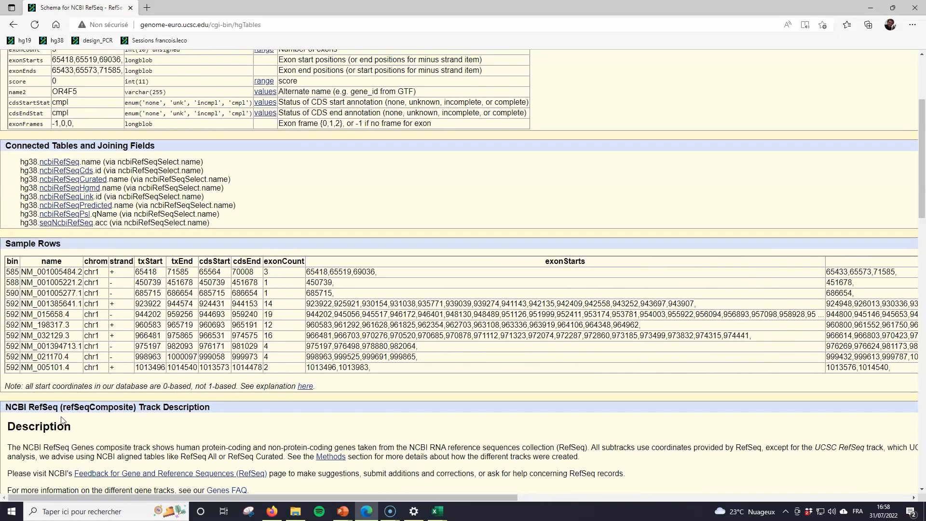
key("alt+Left")
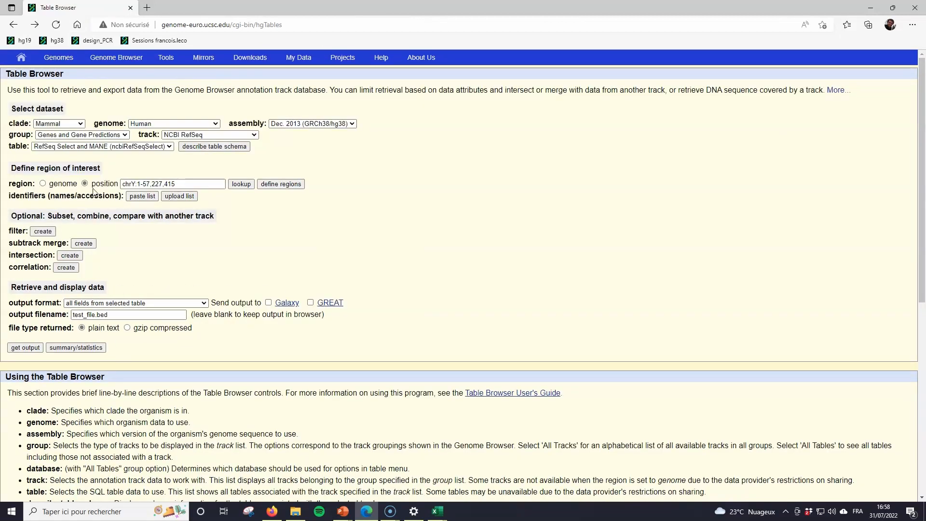
- Try the sequence output format, and set the output format to BED - browser extensible data
left_click(172, 303)
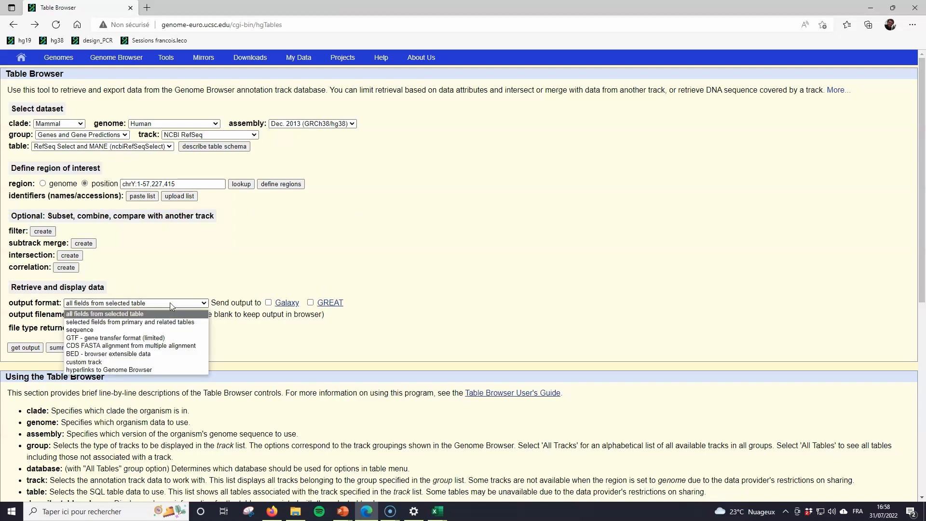
left_click(102, 330)
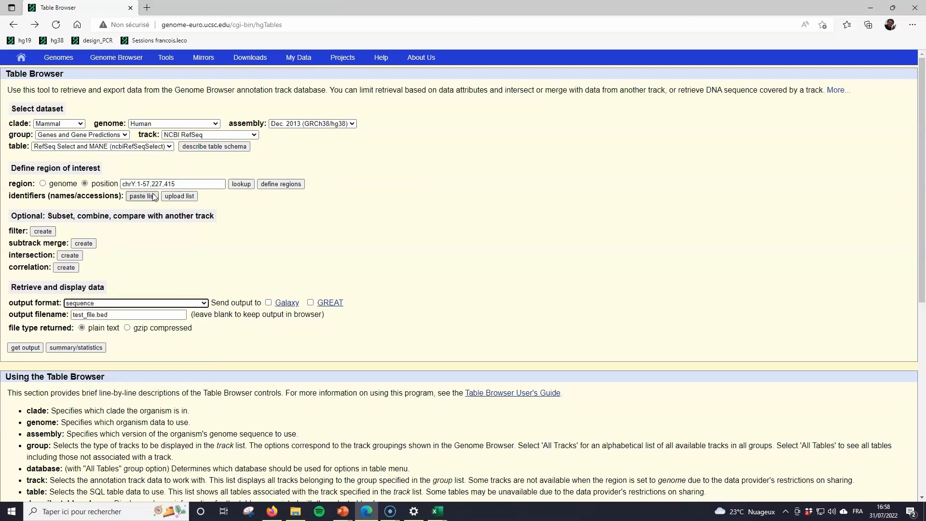
left_click(147, 302)
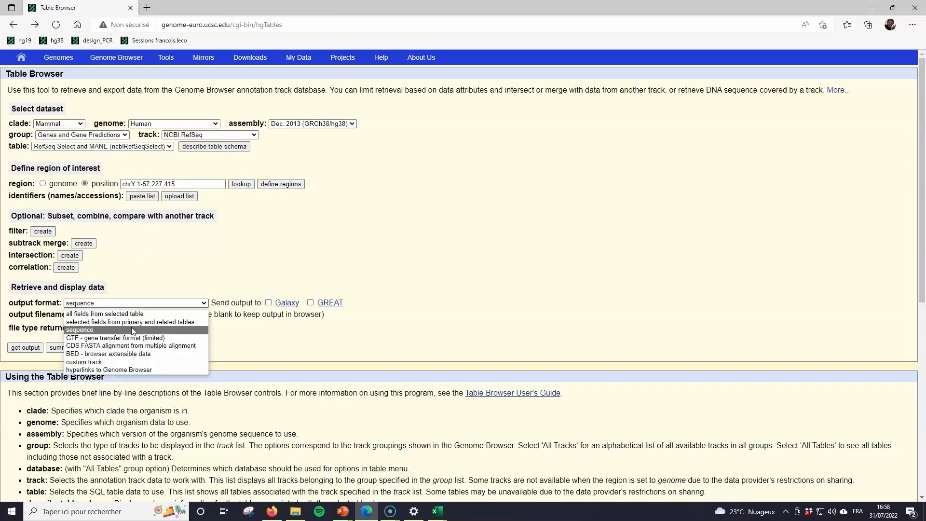
left_click(121, 354)
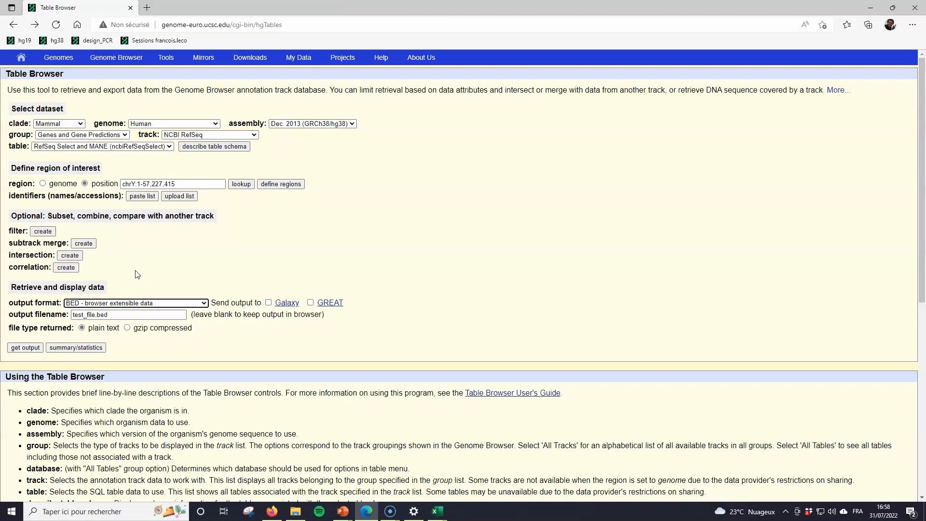
- Keep test_file.bed as the output filename and download the BED output with one record per whole gene
double_click(83, 315)
left_click(118, 316)
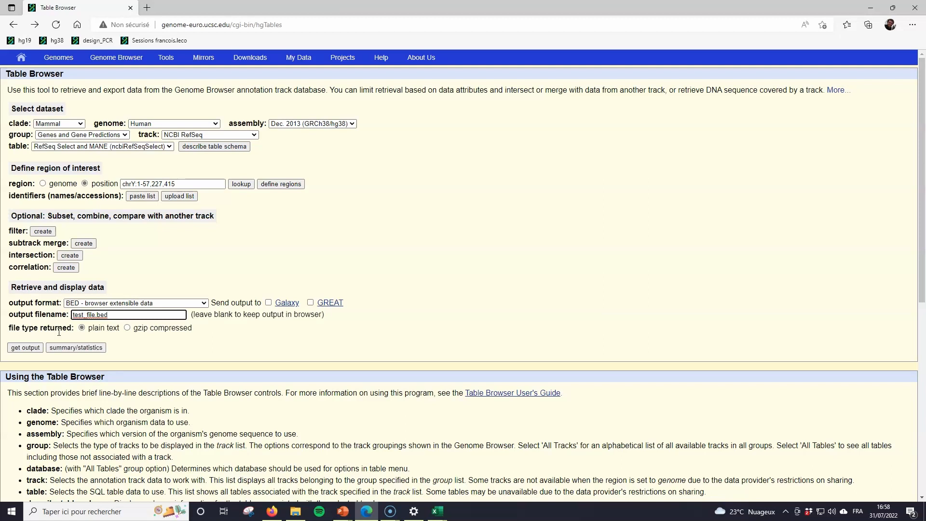
left_click(30, 348)
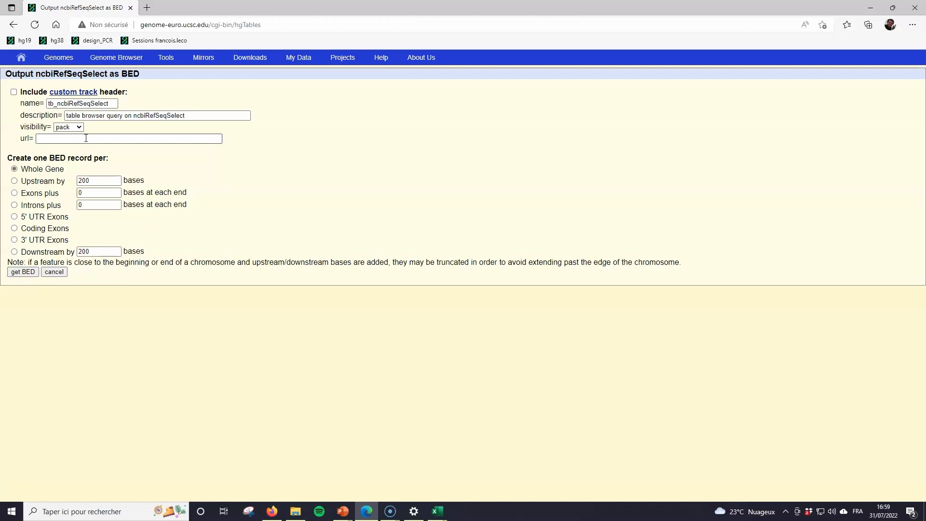
left_click(20, 273)
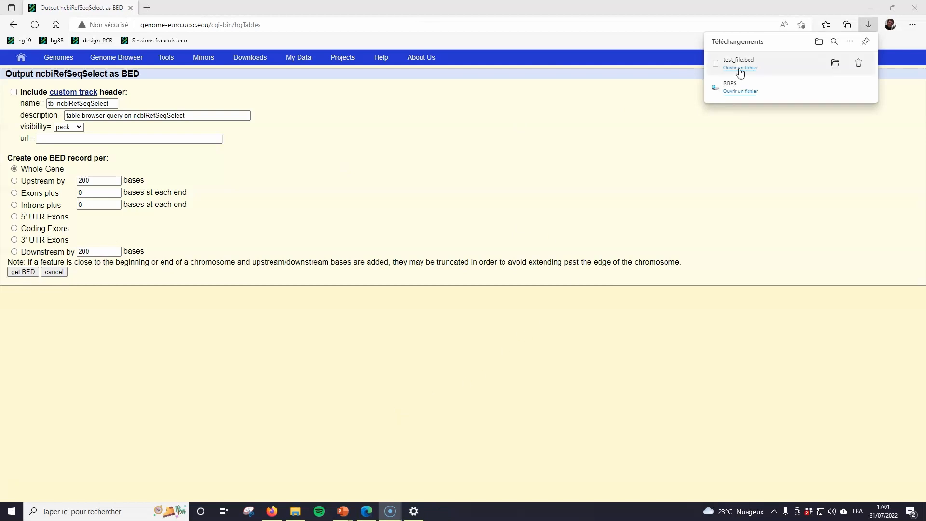
- Open the downloaded test_file.bed in Excel and check the chromosome column's last row before returning to the first
left_click(740, 68)
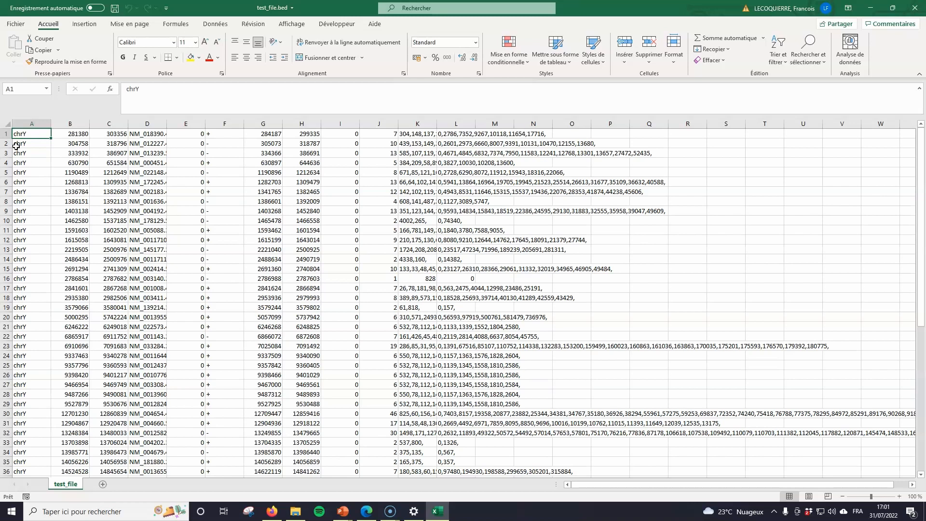
key("ctrl+Down")
scroll(120, 181, "down", 3)
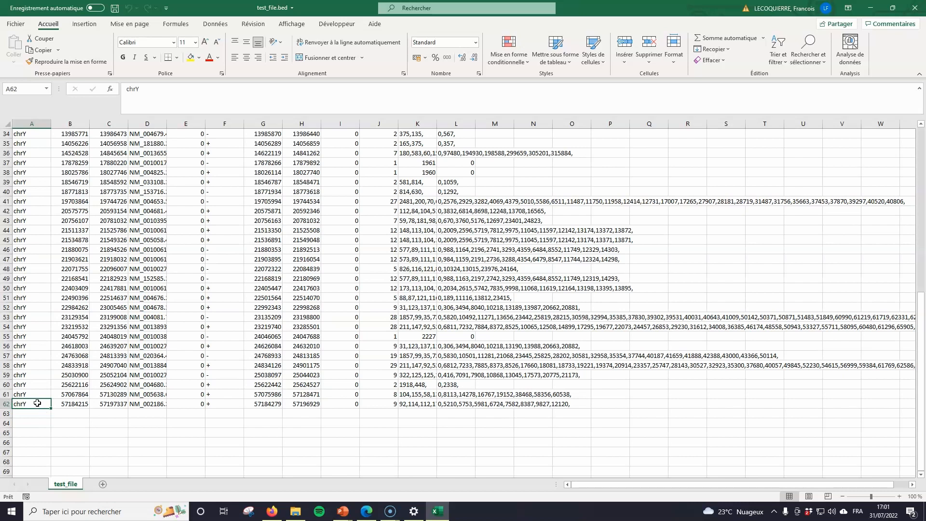
key("ctrl+Up")
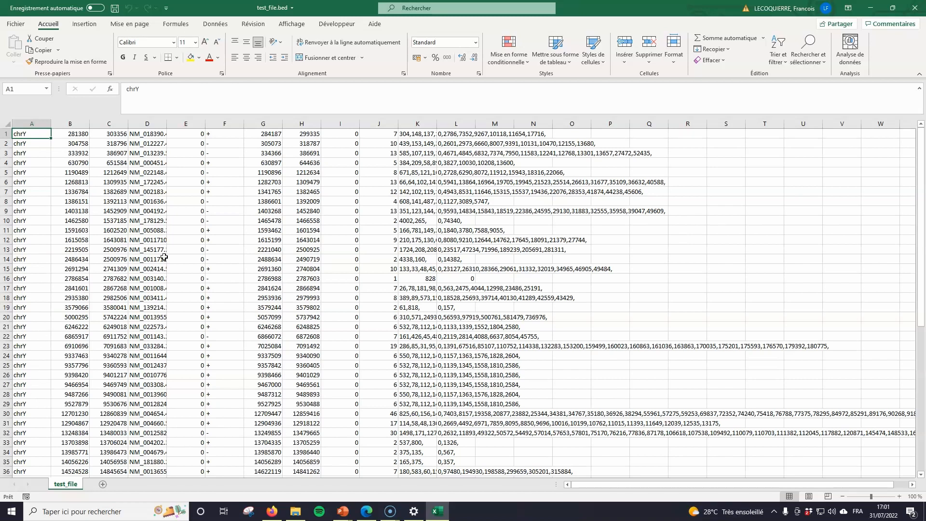
- Widen column D so the full transcript accessions fit
left_click(163, 134)
left_click_drag(167, 125, 226, 124)
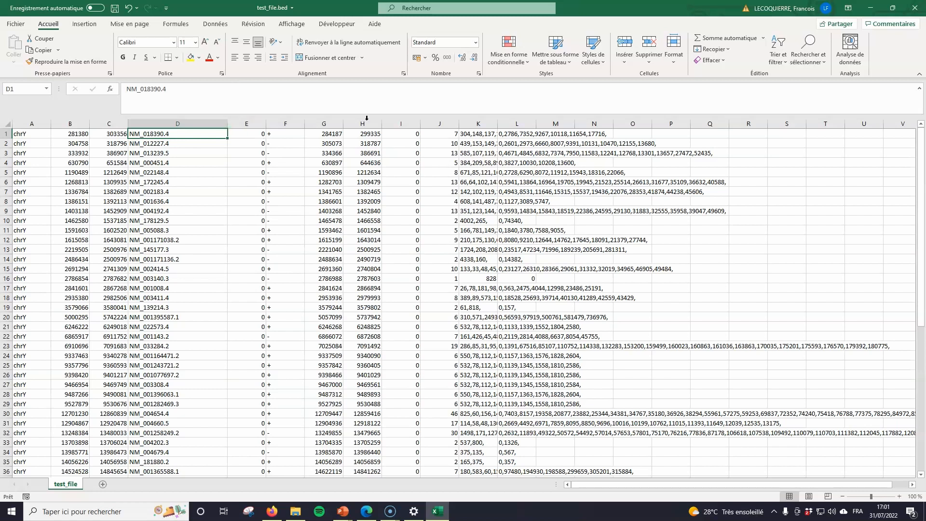
- Close test_file.bed in Excel without saving the changes and return to the Table Browser's main query form
left_click(914, 8)
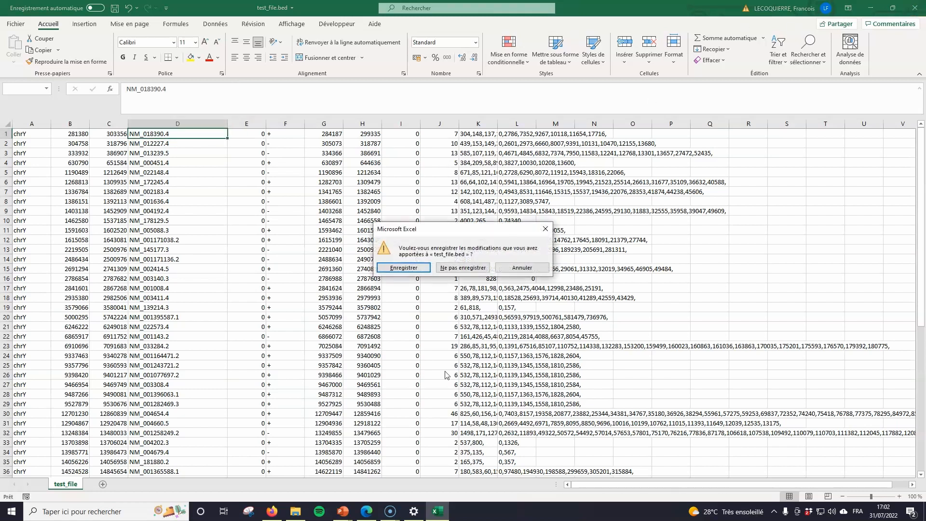
left_click(455, 270)
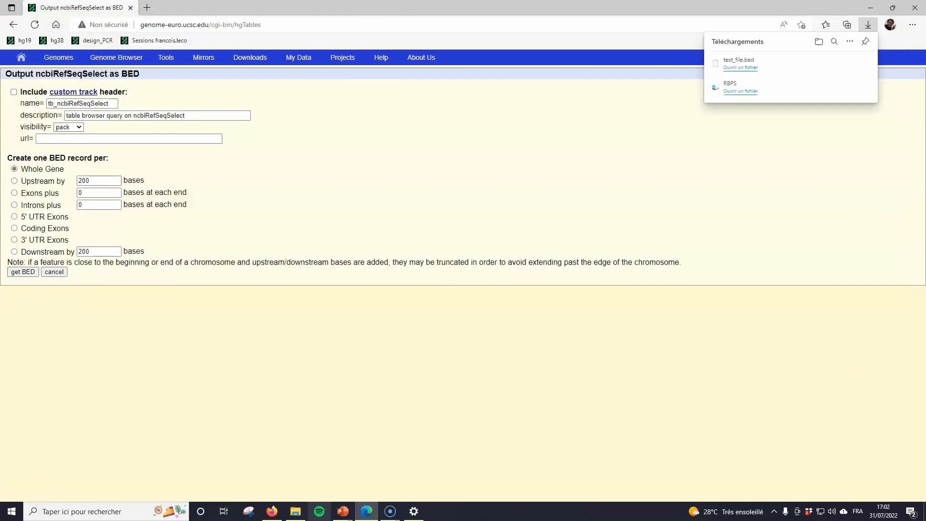
key("alt+Left")
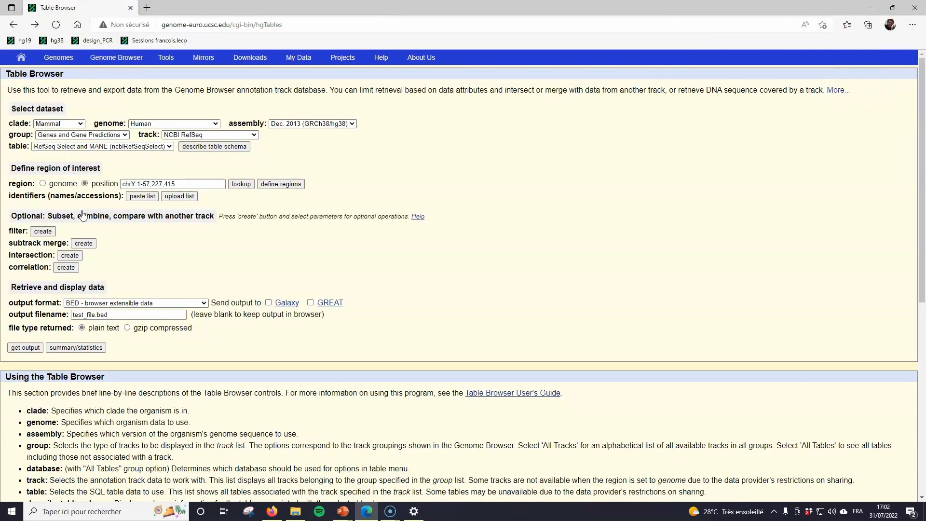
- Set the output format to all fields from selected table, download the output, and open the downloaded file in Excel
left_click(135, 303)
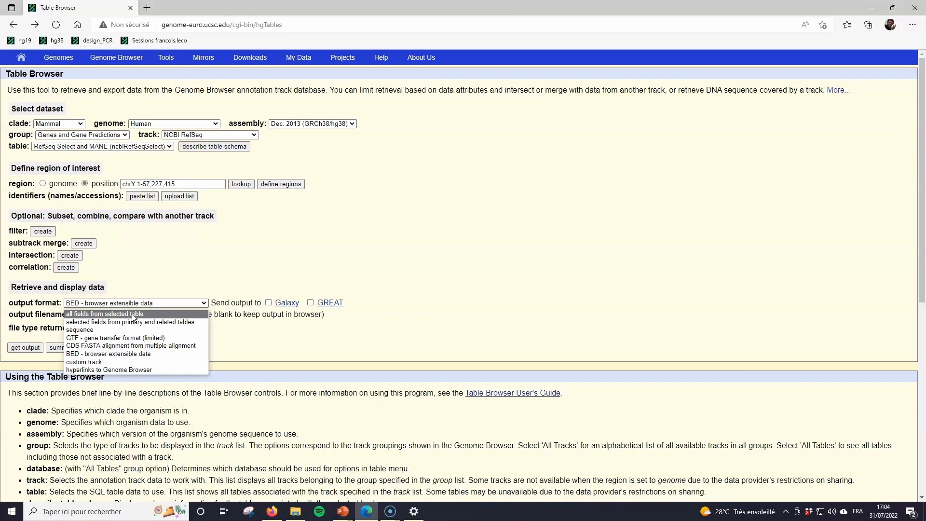
left_click(133, 315)
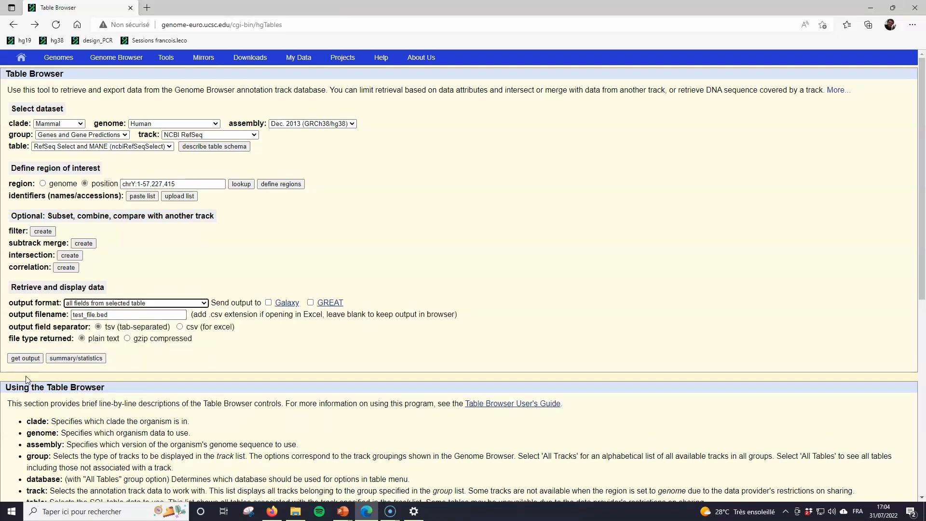
left_click(34, 363)
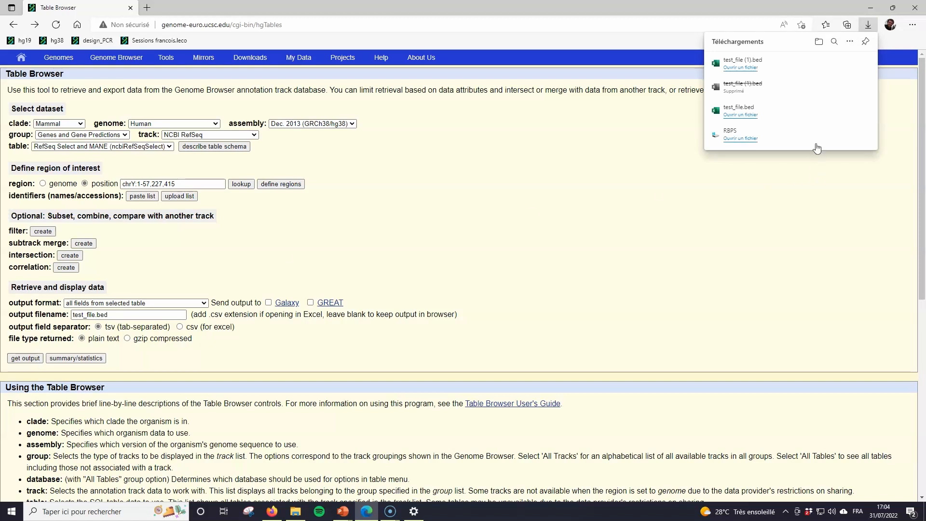
left_click(751, 69)
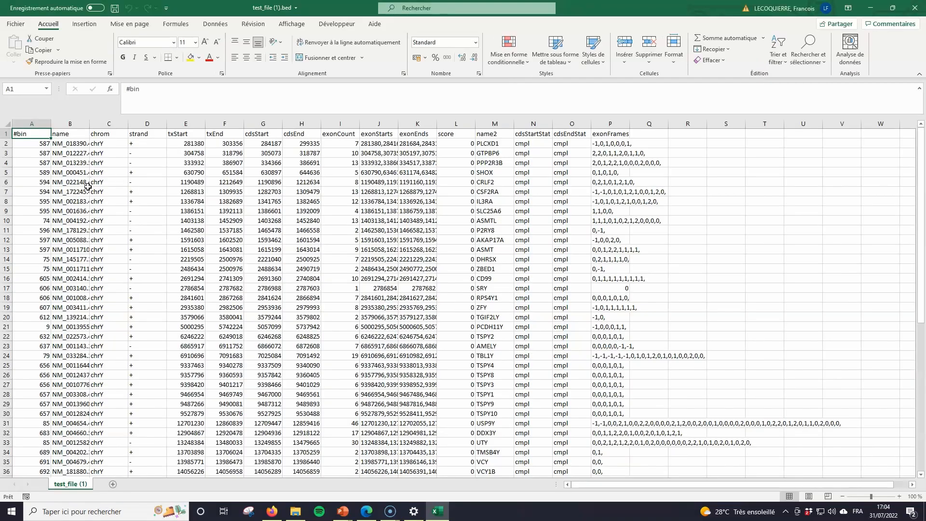
- Check the gene symbols and accessions in the last rows, and widen the name column to fit the full transcript accessions
scroll(88, 187, "down", 20)
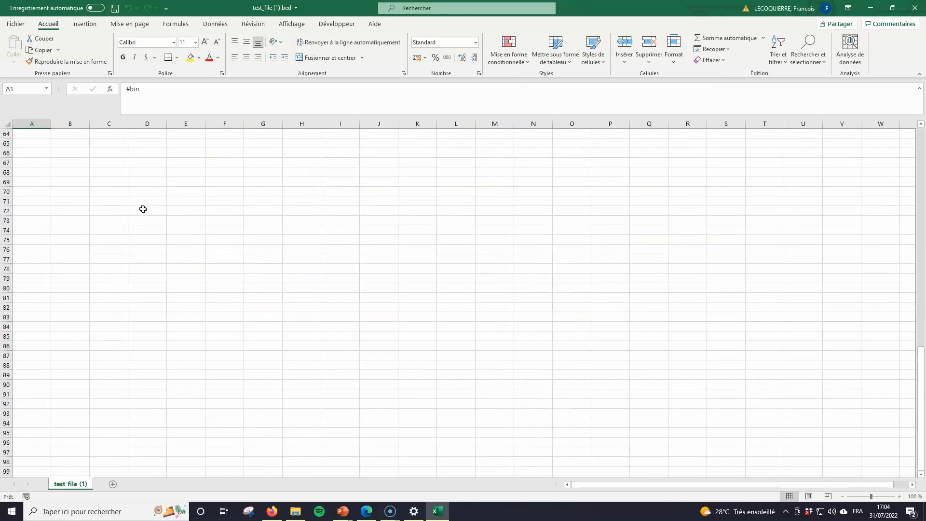
scroll(143, 209, "up", 2)
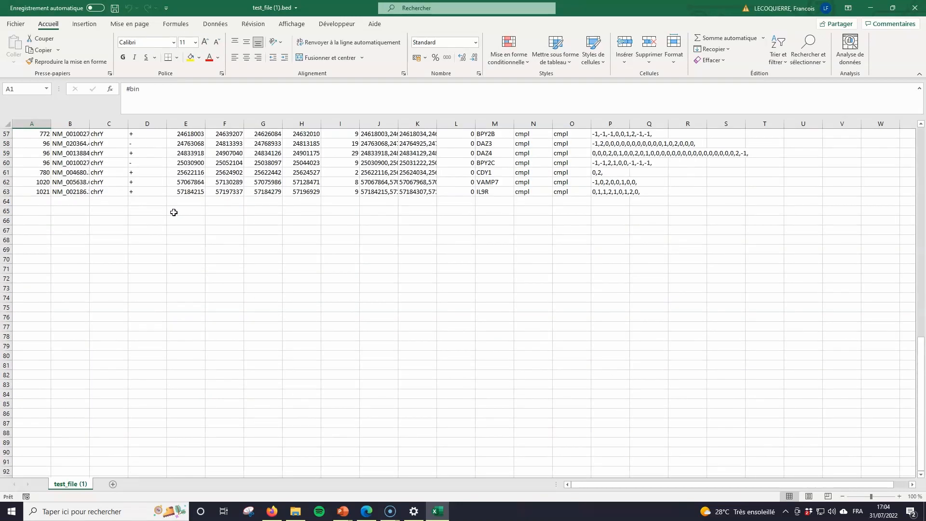
scroll(174, 212, "up", 5)
left_click_drag(484, 182, 499, 280)
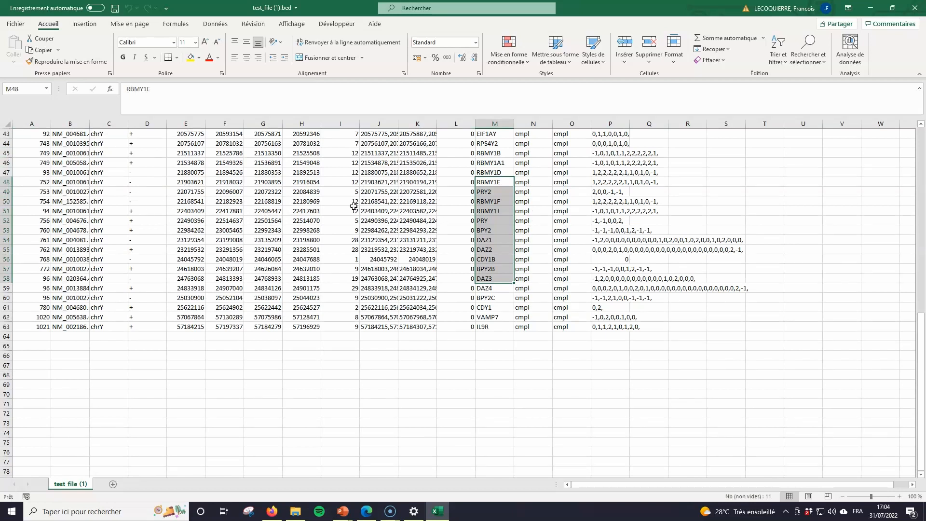
left_click_drag(75, 201, 72, 240)
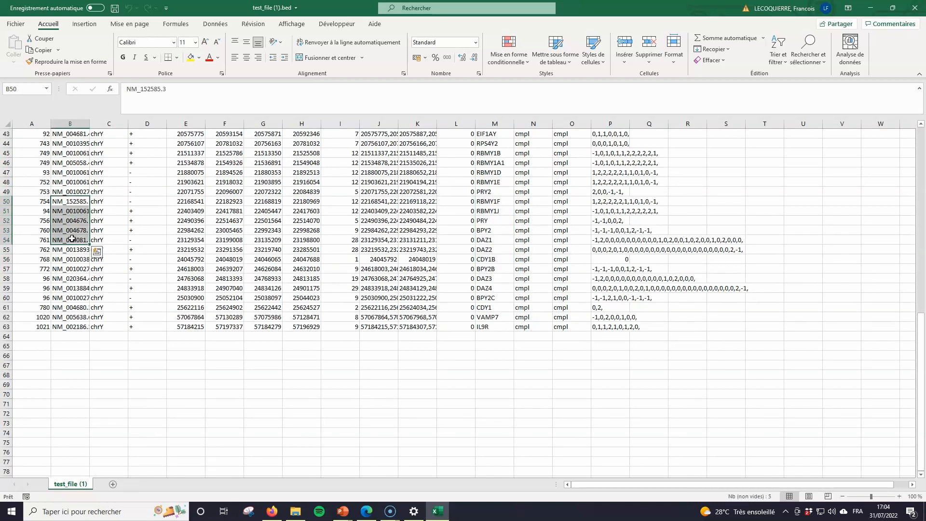
scroll(72, 237, "up", 1)
scroll(71, 237, "up", 14)
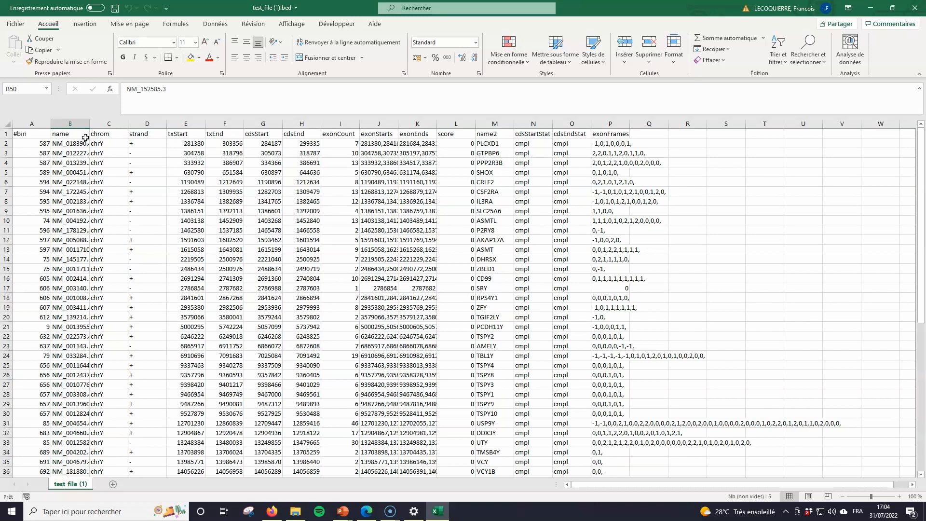
left_click_drag(89, 123, 176, 123)
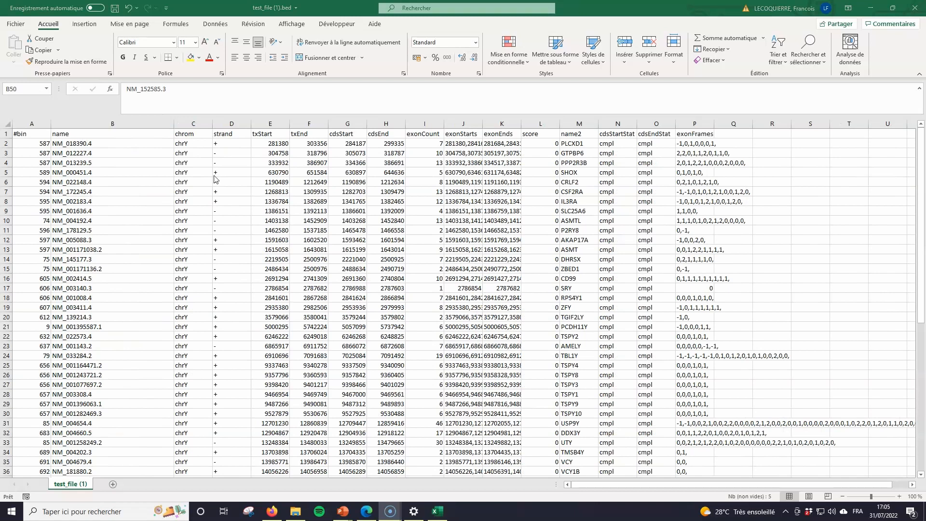
- Switch back to the Table Browser in Edge, set the output format to sequence, and request the genomic sequence type
left_click(367, 512)
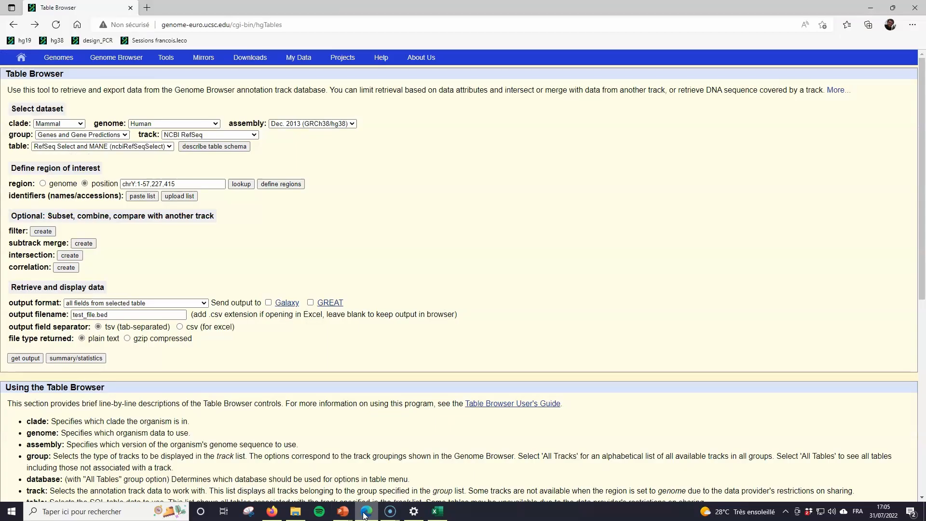
left_click(130, 303)
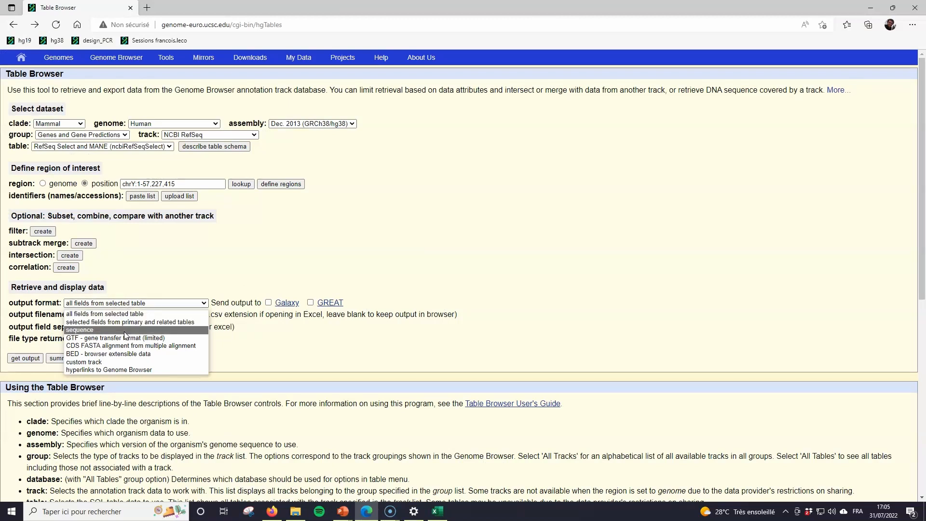
left_click(105, 330)
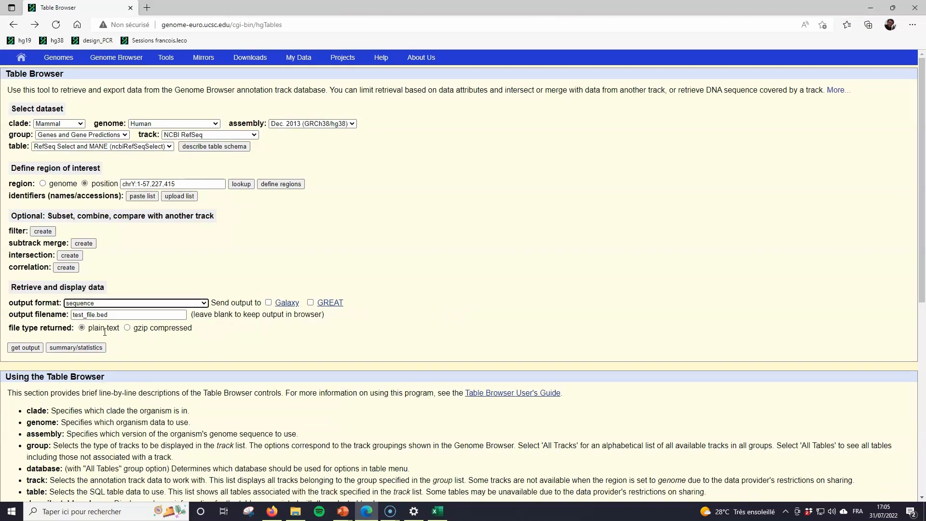
left_click(26, 348)
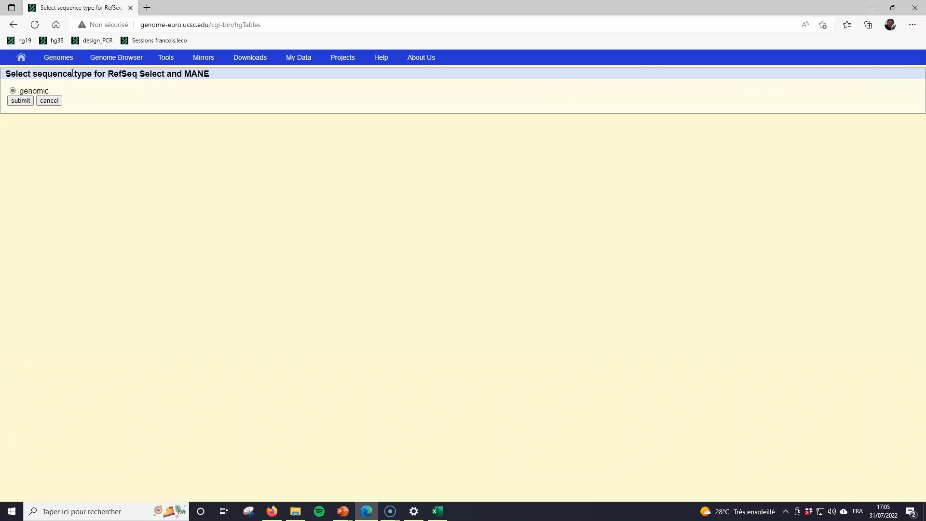
left_click(21, 102)
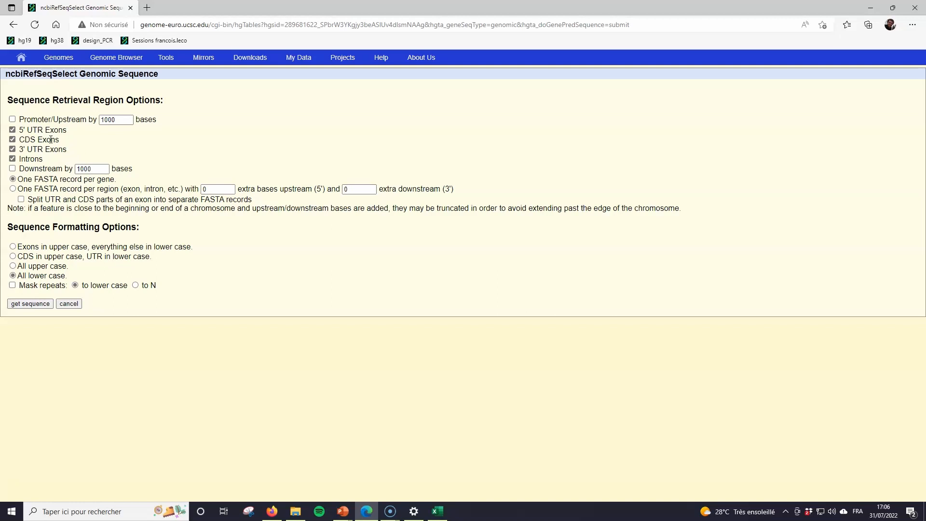
- Download the sequence for CDS exons only, excluding 5' UTR exons, 3' UTR exons and introns, and open the file in Excel
left_click(12, 130)
left_click(12, 149)
left_click(12, 158)
left_click(40, 304)
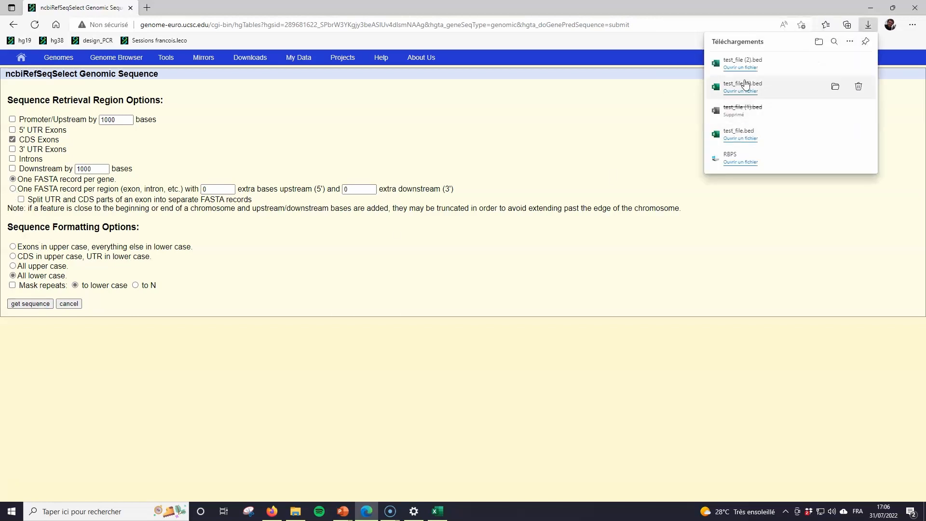
left_click(745, 73)
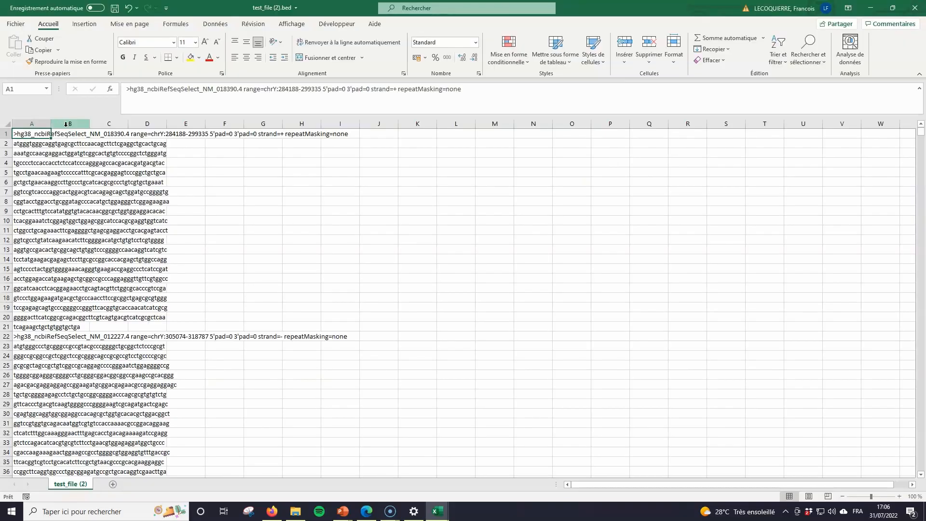
- Widen column A to fit the FASTA headers and examine the header lines of successive transcript records
left_click_drag(50, 124, 477, 124)
left_click(104, 335)
scroll(103, 335, "down", 9)
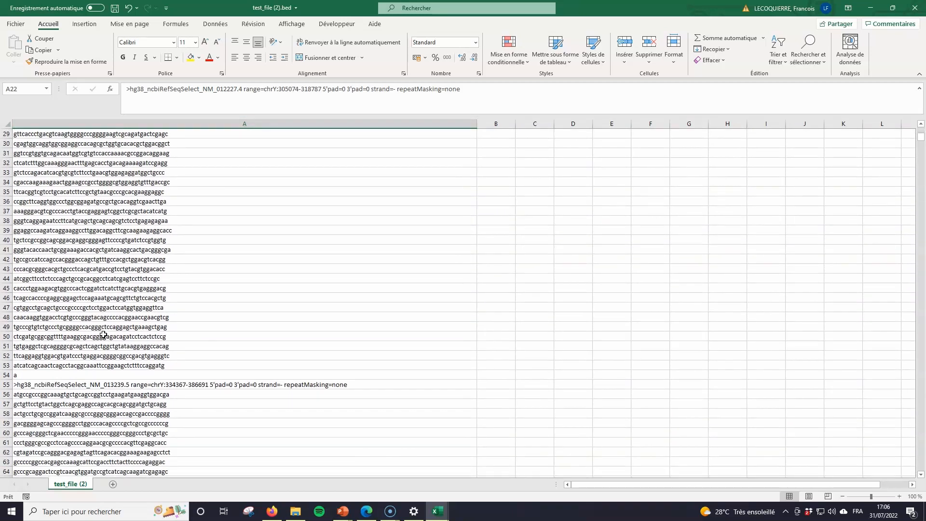
left_click(100, 386)
scroll(178, 334, "down", 5)
scroll(178, 334, "down", 9)
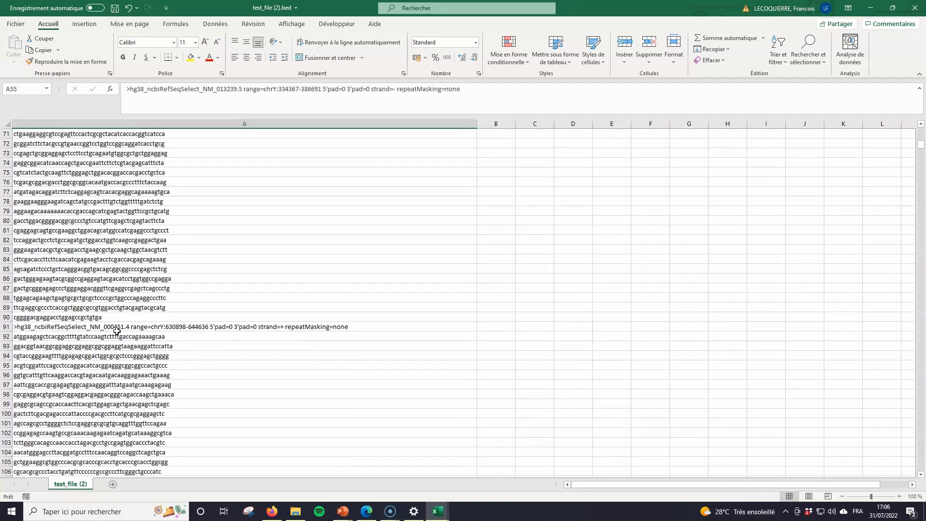
left_click(116, 331)
scroll(117, 330, "down", 5)
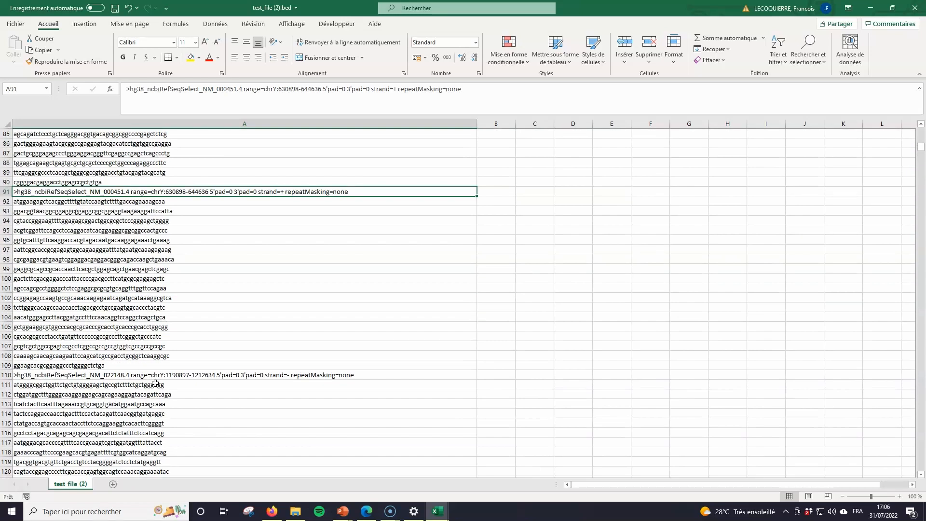
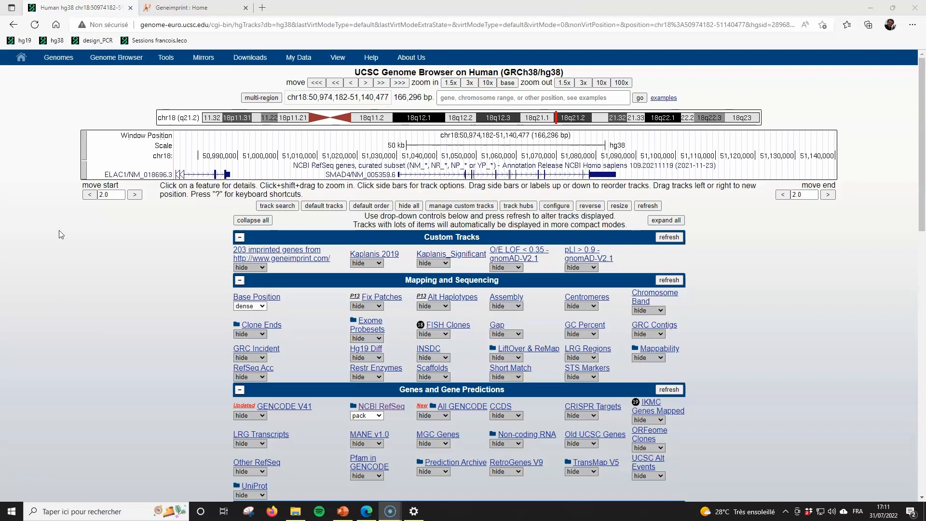
- Switch to the Geneimprint website in Edge and open its genes section
left_click(183, 9)
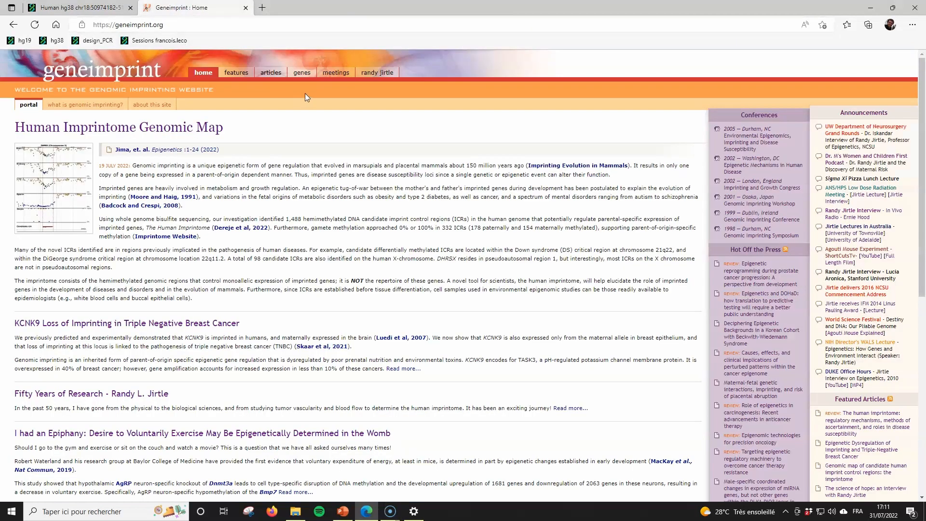
left_click(304, 77)
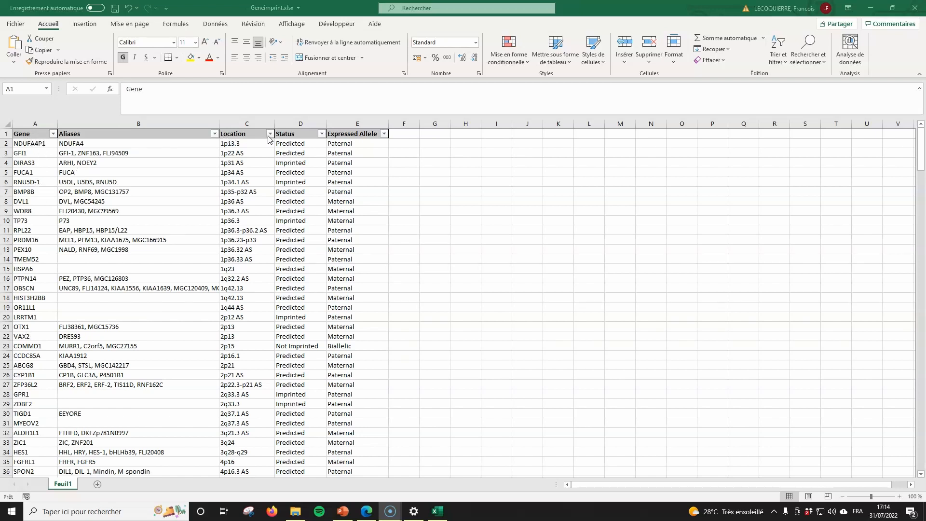
- In Geneimprint.xlsx, filter the Status column to show only Imprinted, Predicted and Provisional Data
left_click(311, 135)
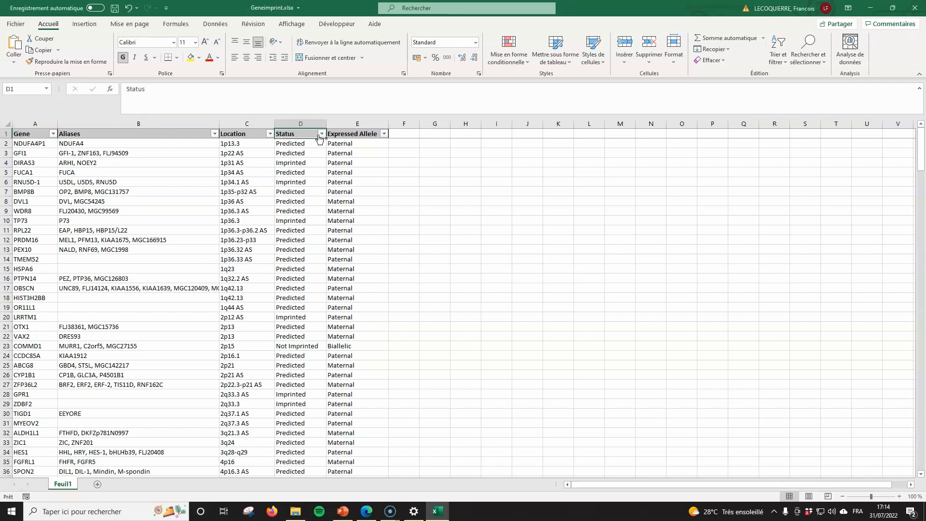
left_click(321, 134)
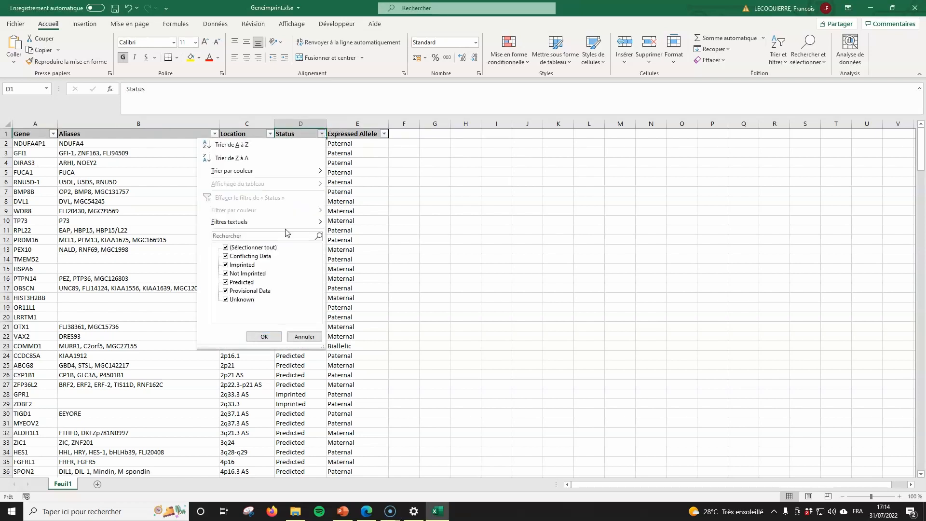
left_click(250, 248)
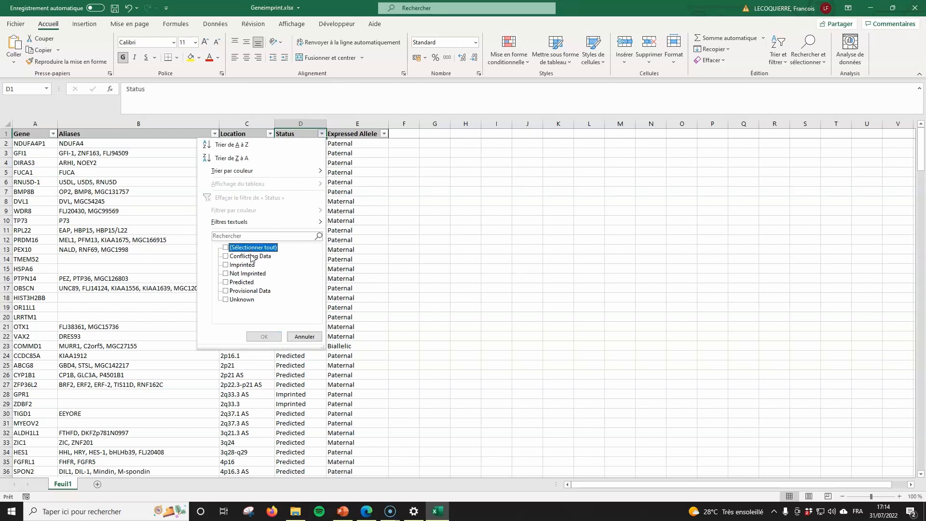
left_click(225, 283)
left_click(226, 266)
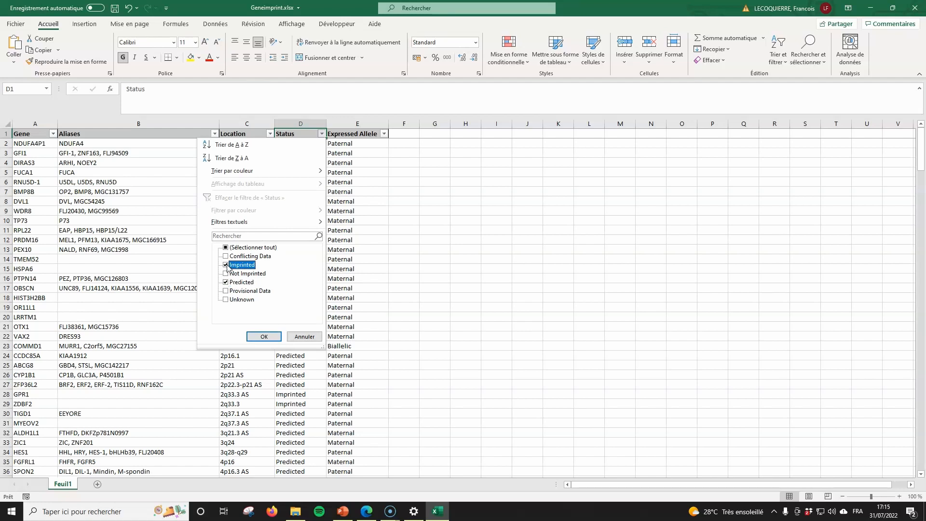
left_click(226, 292)
left_click(260, 337)
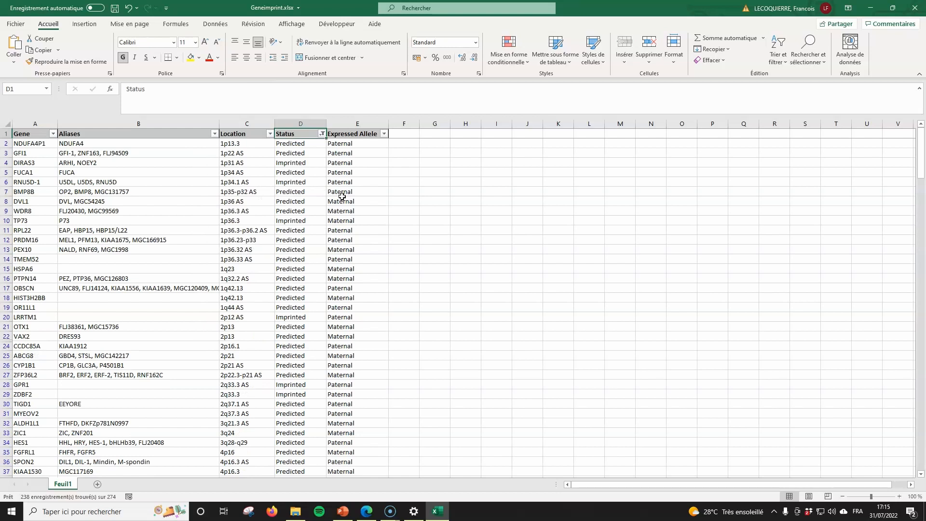
- Filter the Expressed Allele column to show only the Maternal and Paternal entries
left_click(369, 133)
left_click(384, 134)
left_click(295, 248)
left_click(290, 265)
left_click(290, 274)
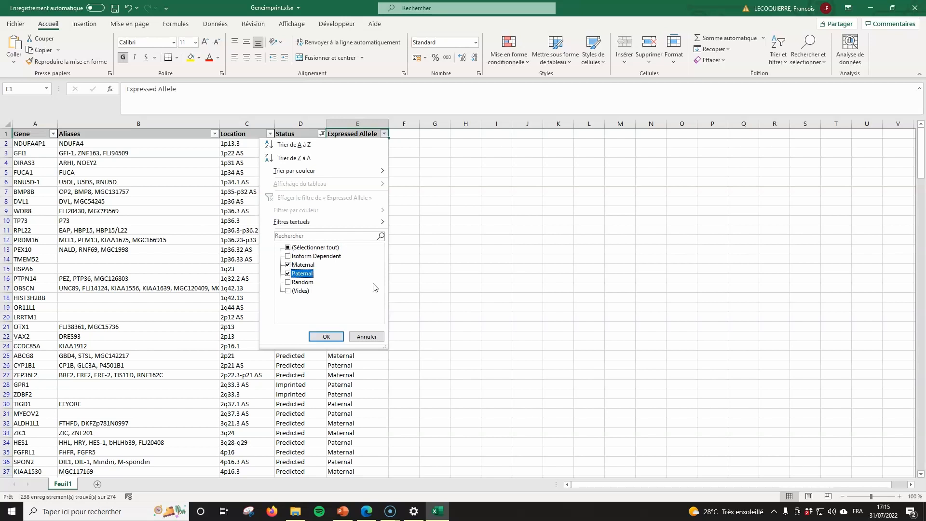
left_click(326, 336)
- Copy all filtered gene symbols in the Gene column, from A2 down to the last row
left_click(43, 145)
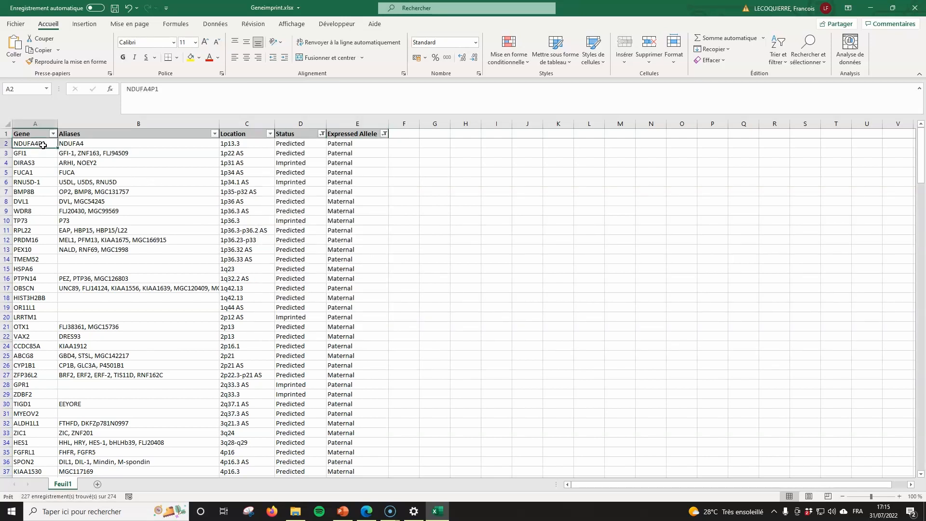
key("ctrl+shift+Down")
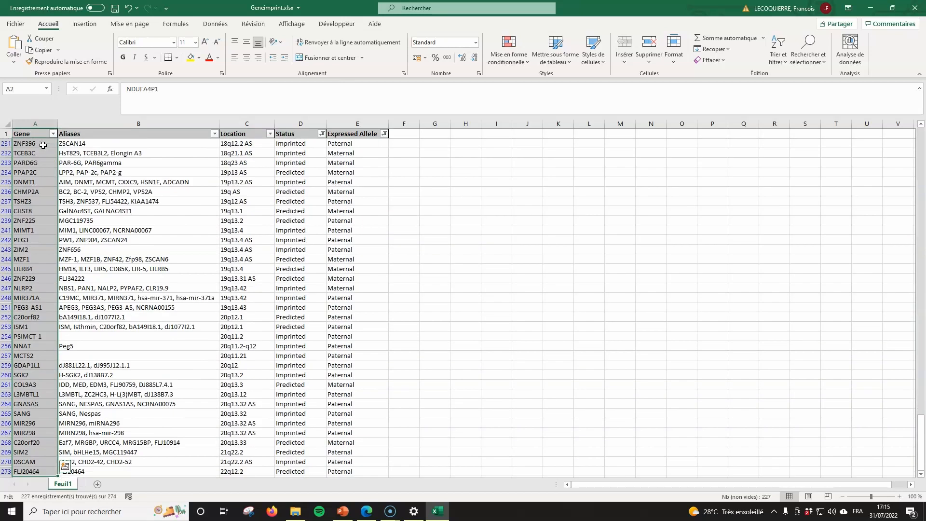
right_click(44, 147)
left_click(67, 172)
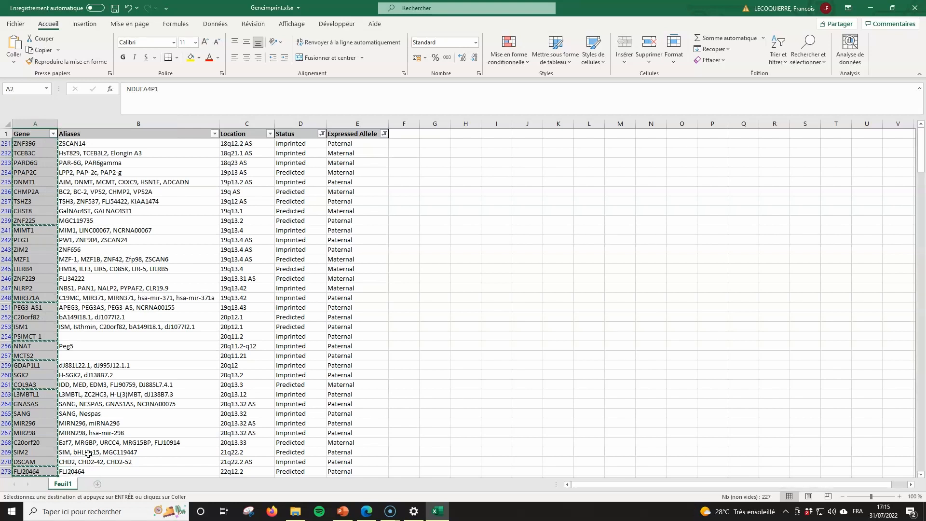
- Paste the copied gene symbols into column A of the Feuil2 sheet, starting at A1
left_click(97, 484)
right_click(31, 134)
left_click(69, 182)
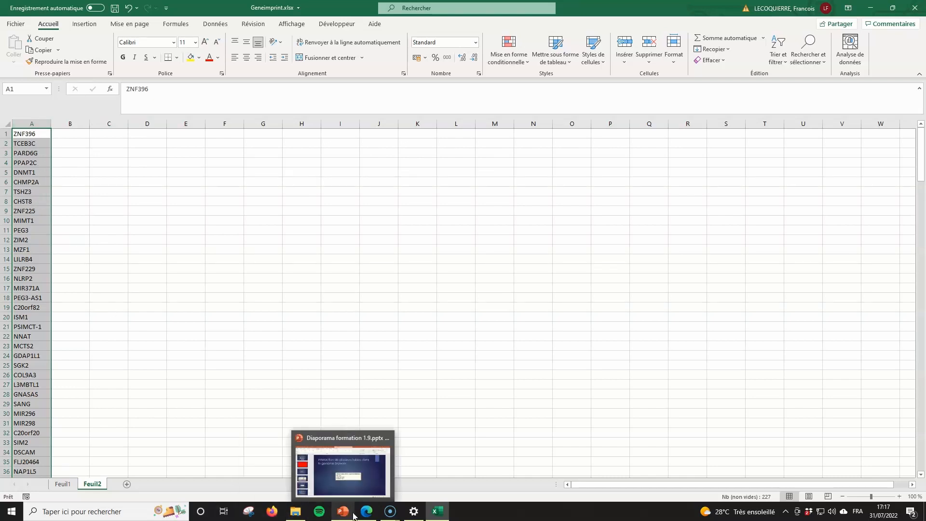
- Switch to the UCSC Genome Browser page in Edge and open the Table Browser
left_click(368, 511)
left_click(104, 7)
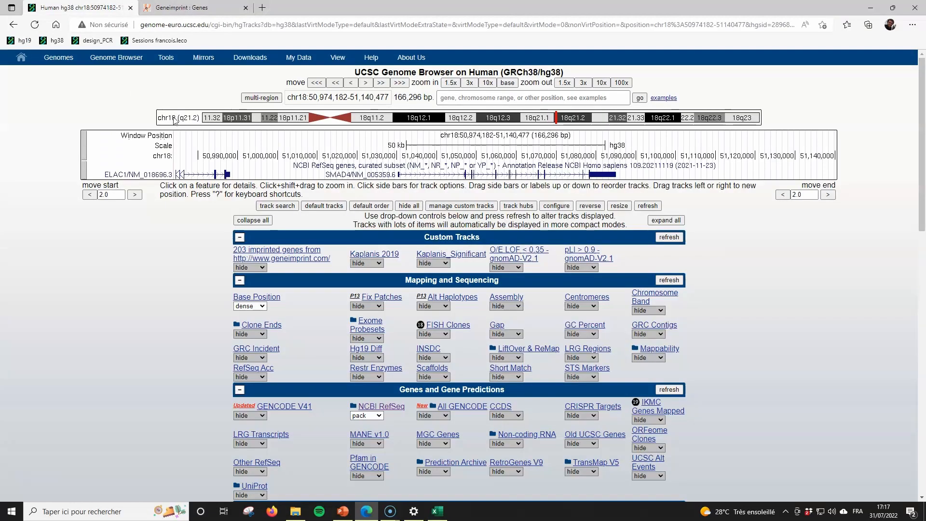
mouse_move(126, 58)
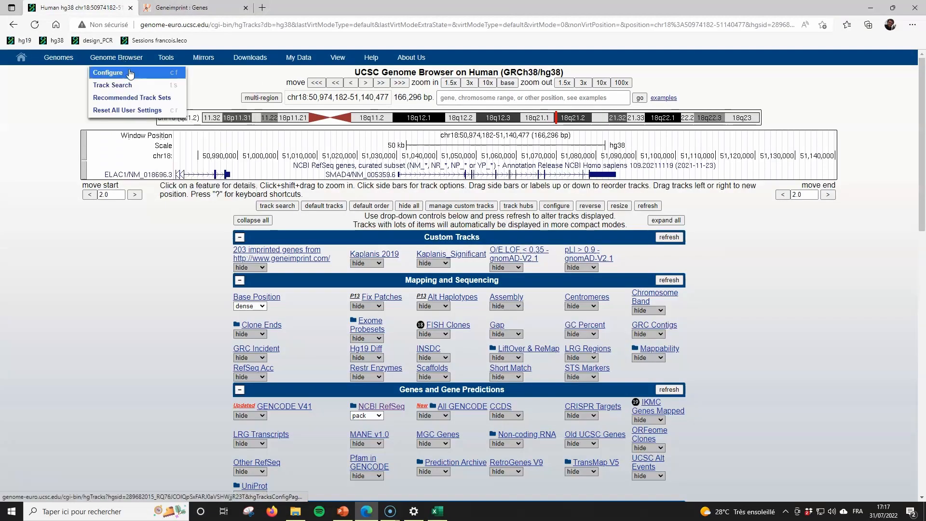
mouse_move(249, 63)
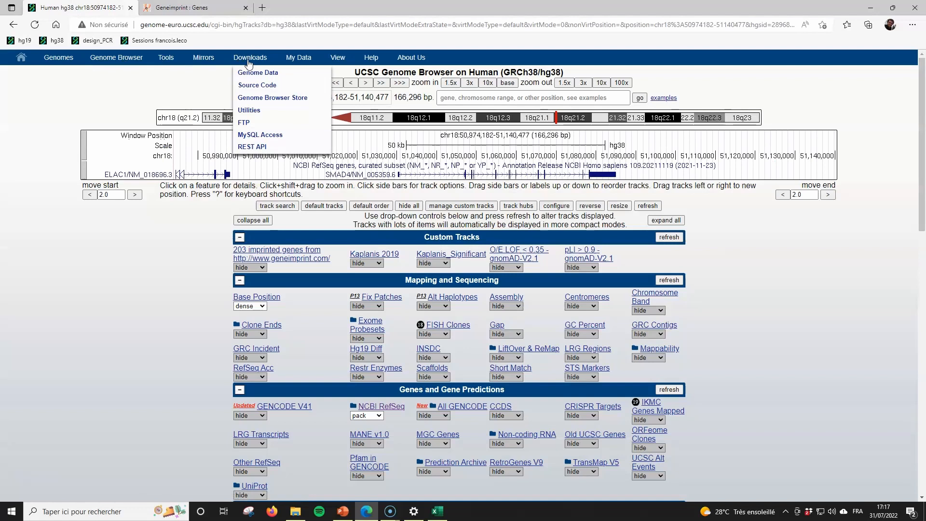
mouse_move(168, 60)
left_click(181, 99)
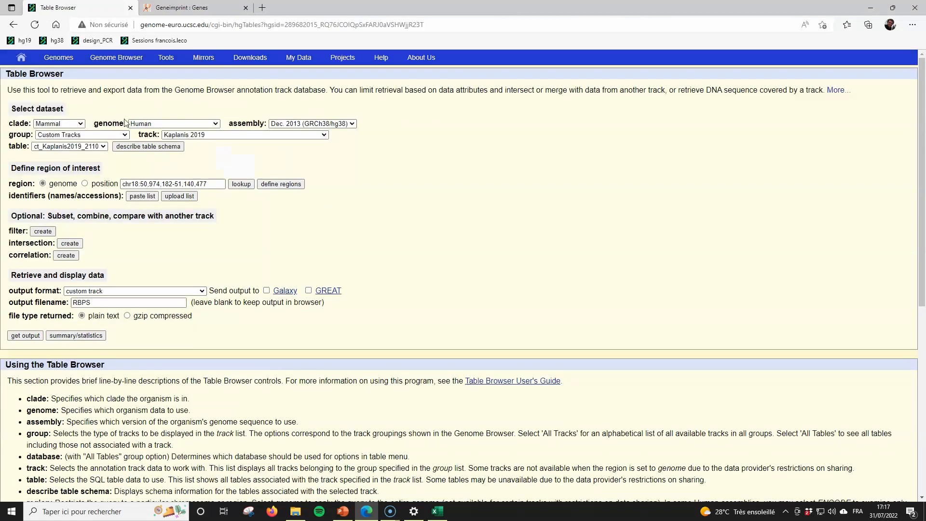
- Select the Genes and Gene Predictions group, the NCBI RefSeq track and the RefSeq Select and MANE (ncbiRefSeqSelect) table
left_click(105, 135)
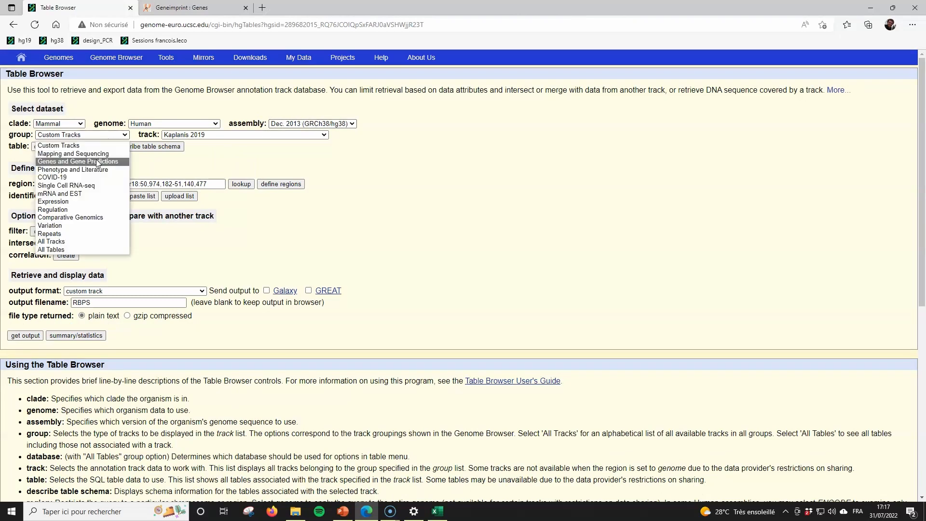
left_click(77, 161)
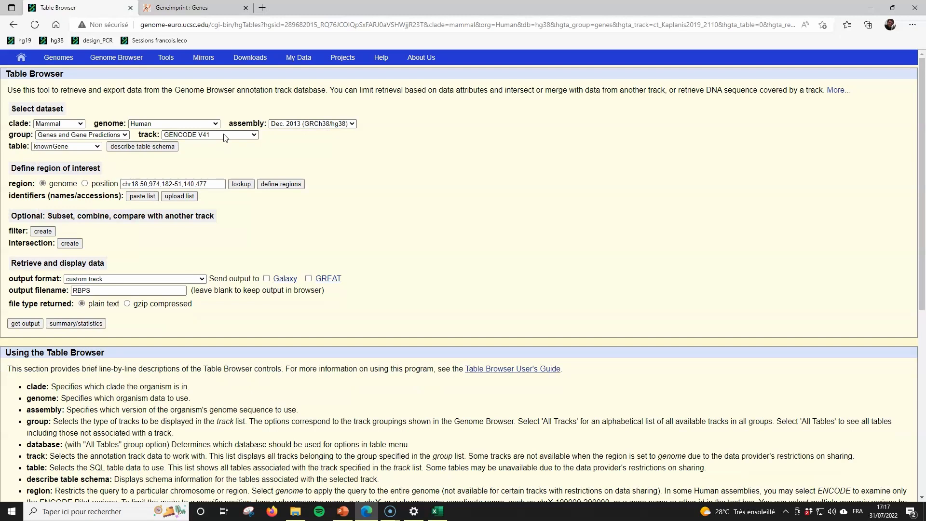
left_click(225, 135)
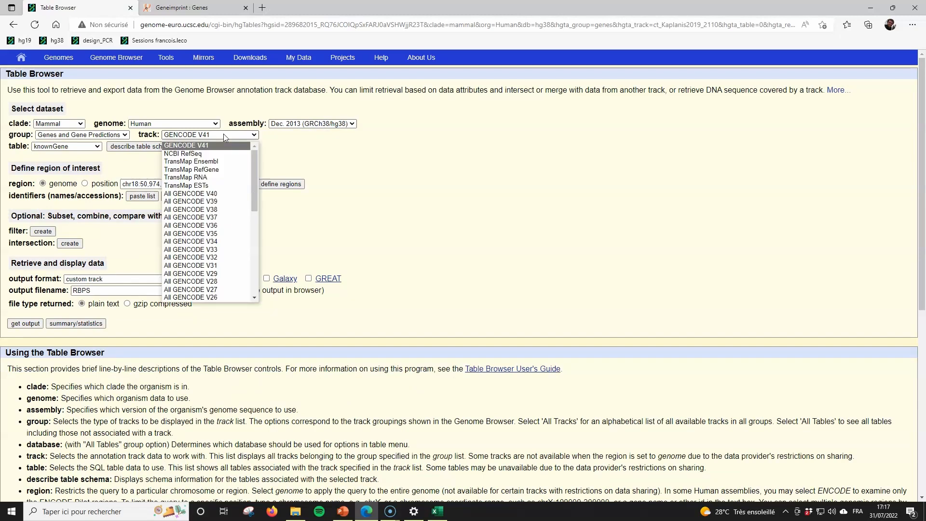
left_click(209, 154)
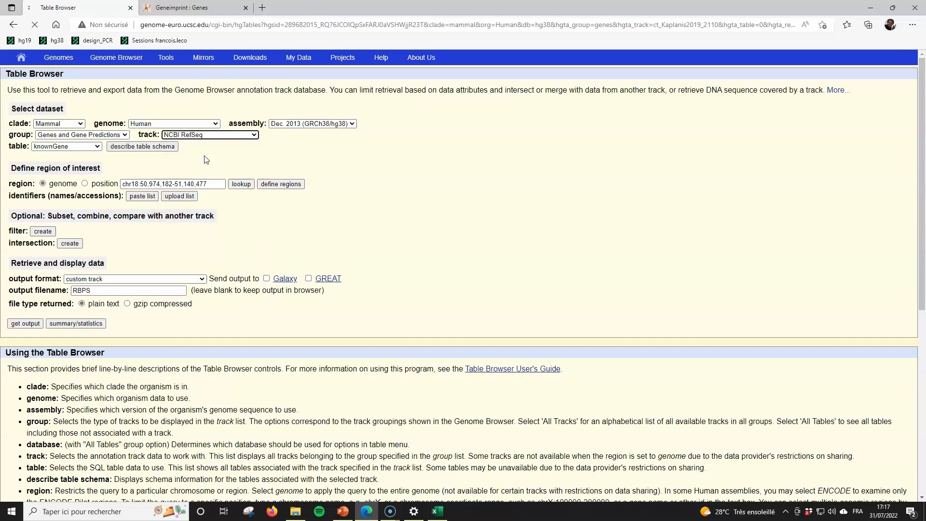
left_click(109, 146)
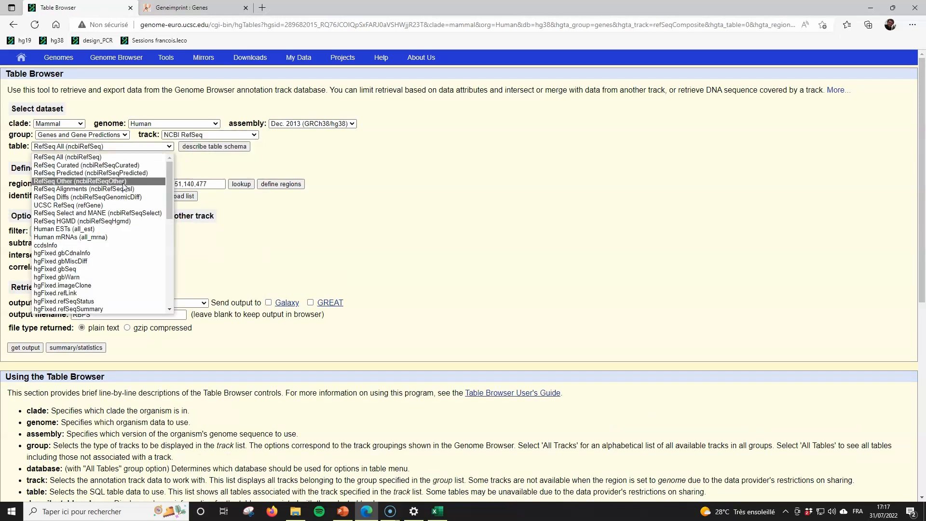
left_click(121, 213)
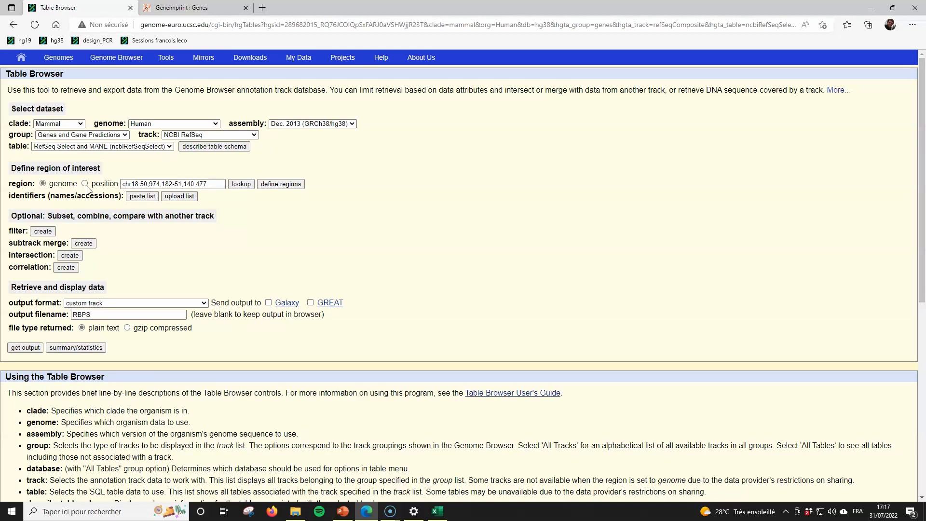
- Restrict the query to the gene symbols copied from column A of Feuil2 in Excel by submitting them as pasted identifiers
left_click(141, 195)
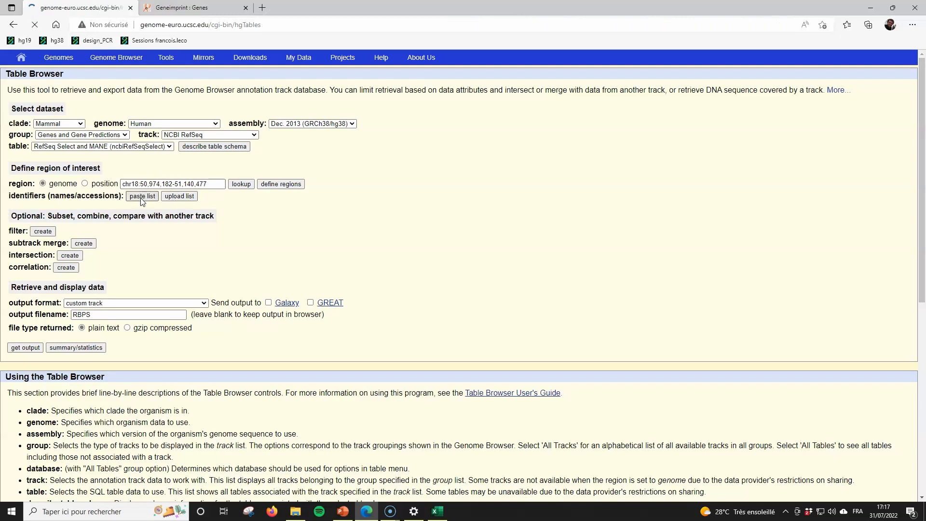
key("ctrl+Tab")
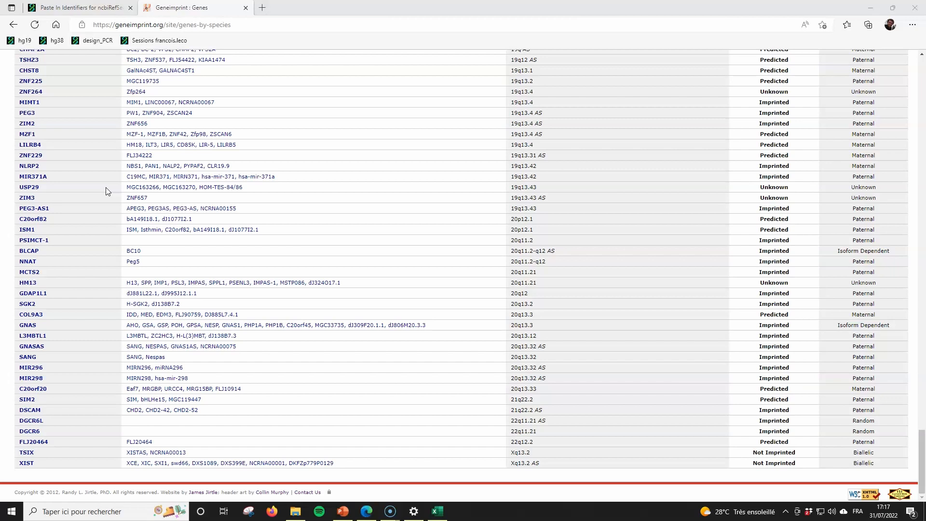
key("alt+Tab")
key("ctrl+c")
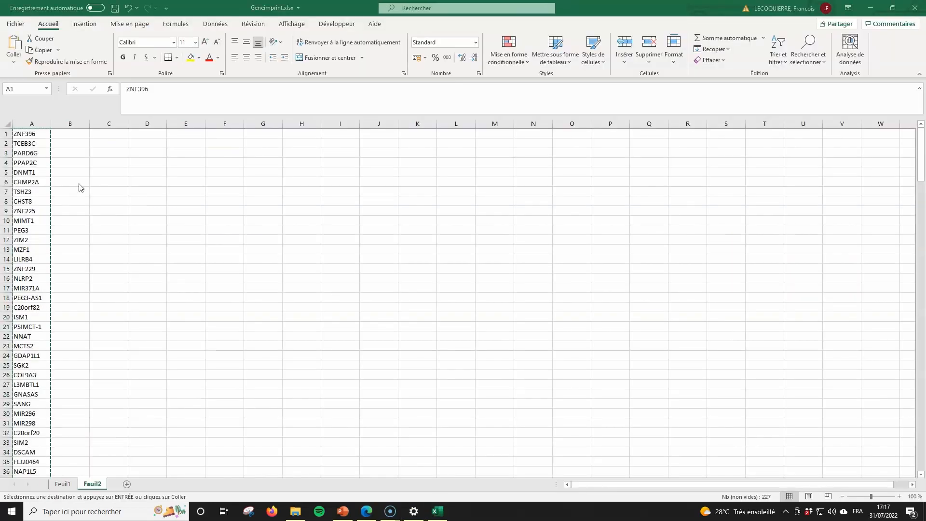
left_click(366, 511)
left_click(91, 7)
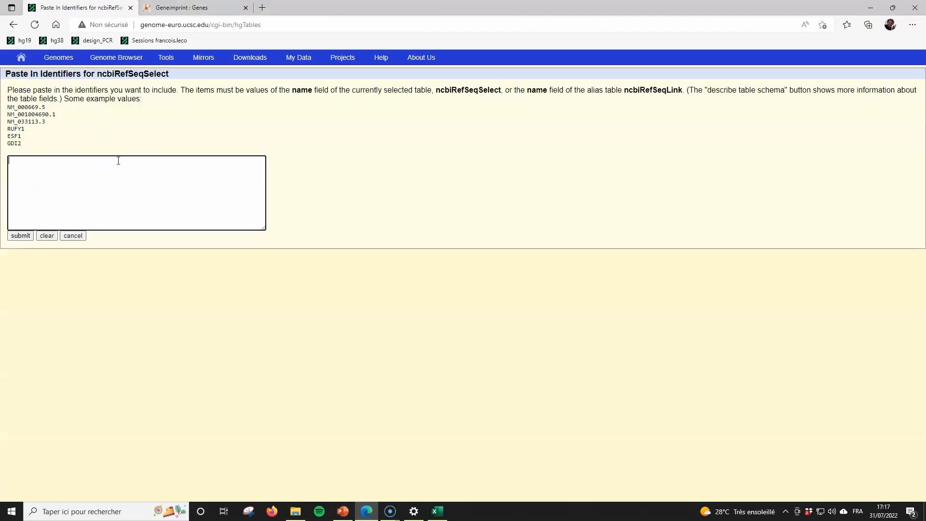
left_click(95, 174)
key("ctrl+v")
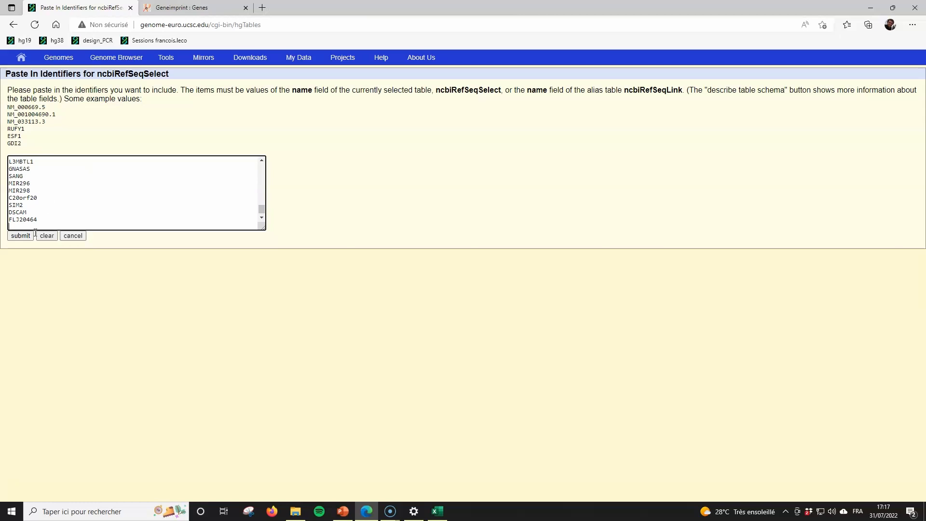
left_click(24, 239)
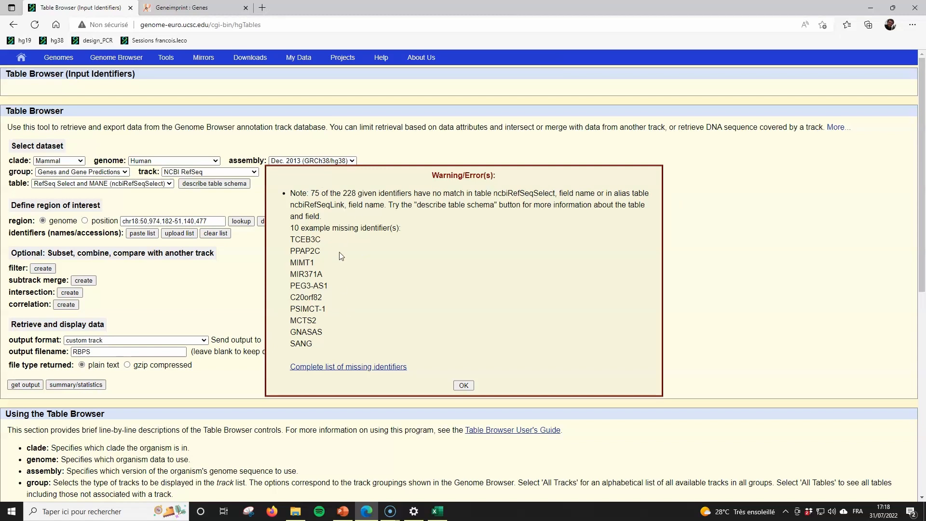
left_click(464, 386)
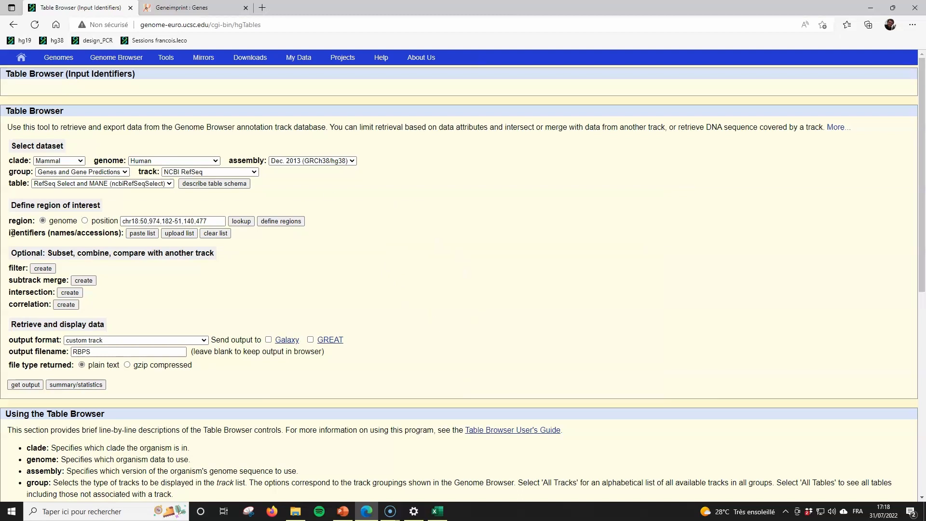
- Set the output format to BED with the filename genes_soumis_a_emprinte.bed, and proceed to the BED output options
left_click_drag(9, 234, 46, 235)
left_click(58, 233)
left_click(156, 342)
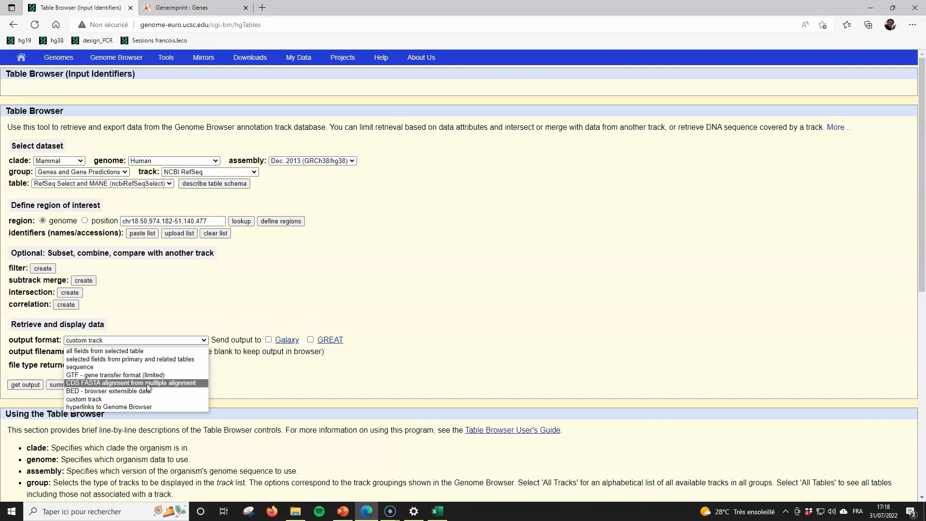
left_click(135, 391)
double_click(91, 351)
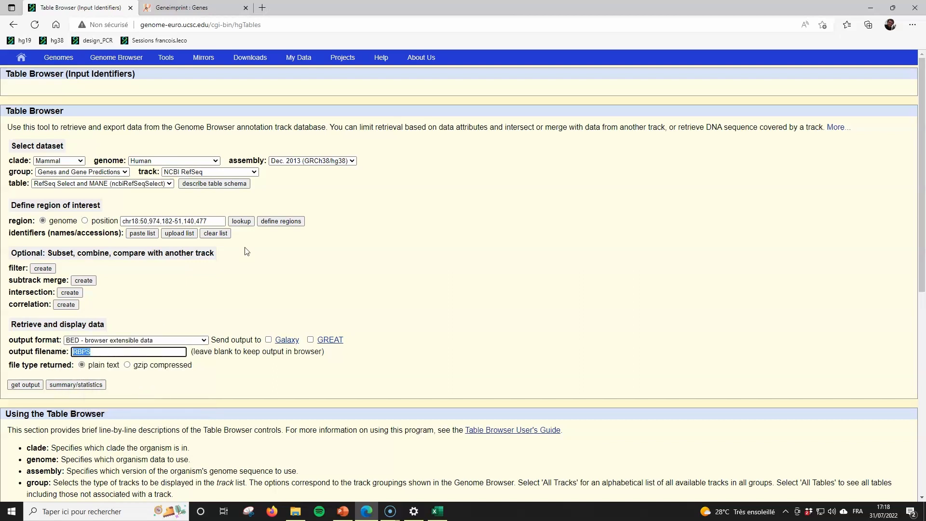
type("genes_soumis_a_emprinte.bed")
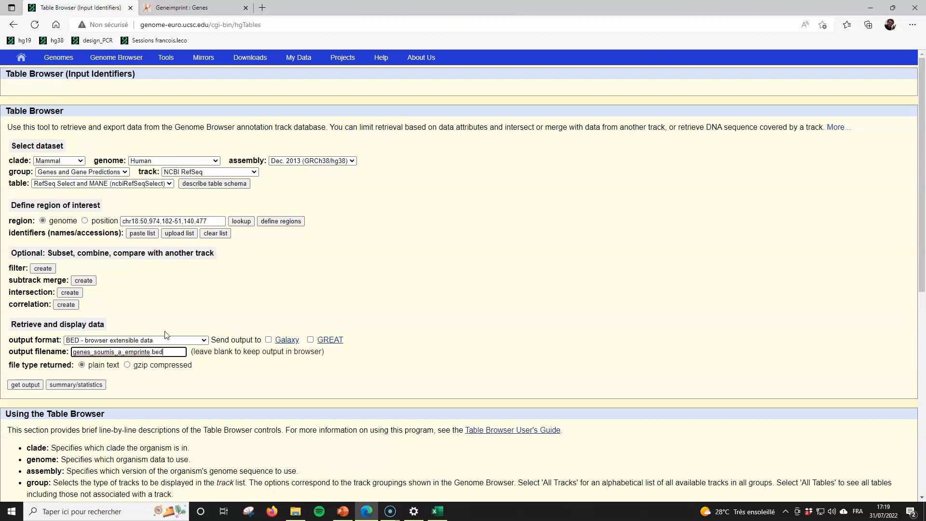
left_click(25, 384)
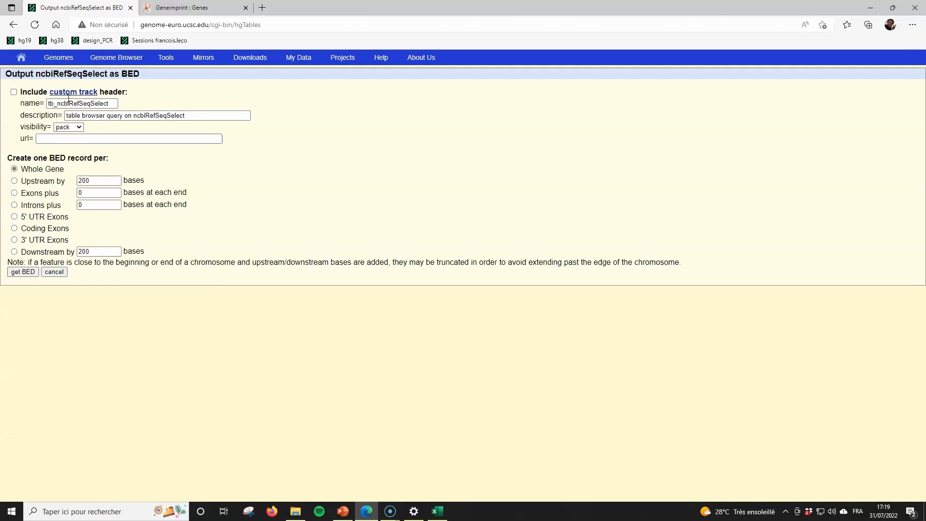
- Include a custom track header and name the track "gènes soumis à empreinte"
left_click(14, 92)
left_click_drag(111, 104, 22, 103)
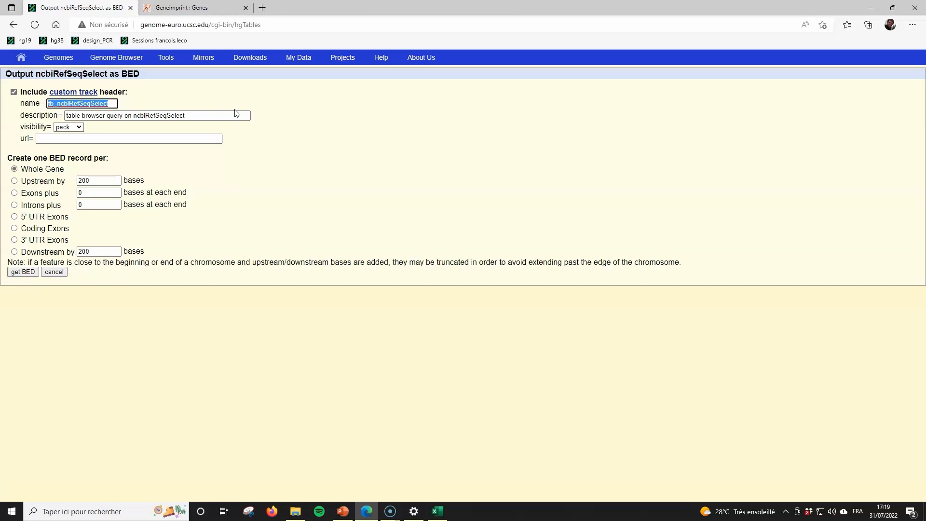
type("gène")
type("s soumis à empreinte")
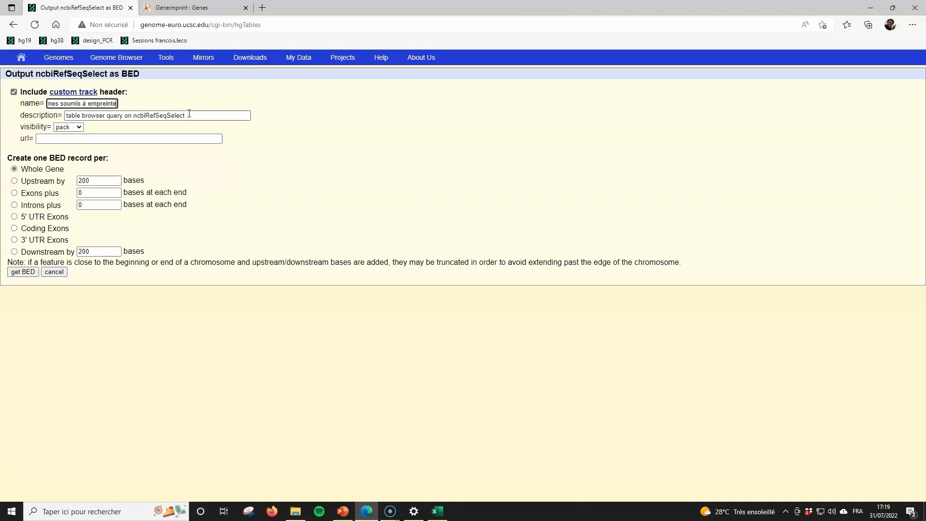
left_click(178, 5)
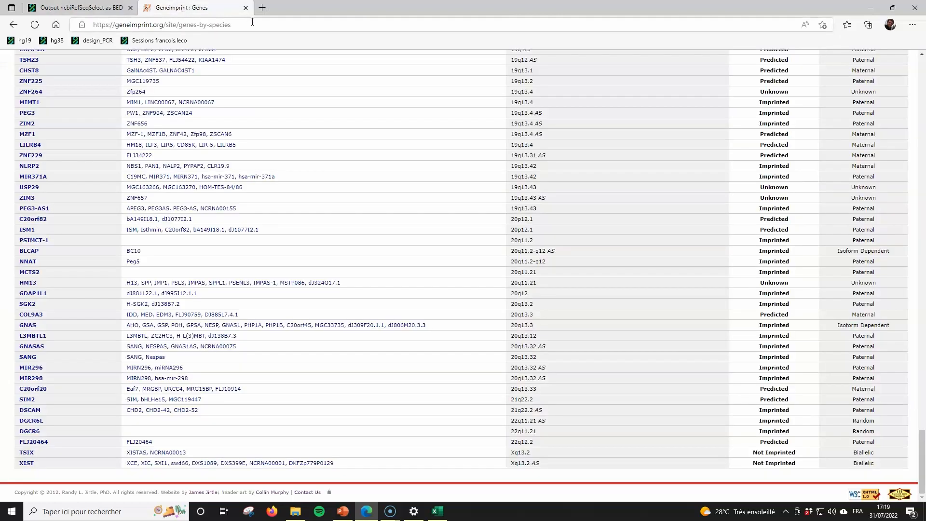
left_click(70, 24)
left_click(91, 7)
key("Tab")
key("ctrl+v")
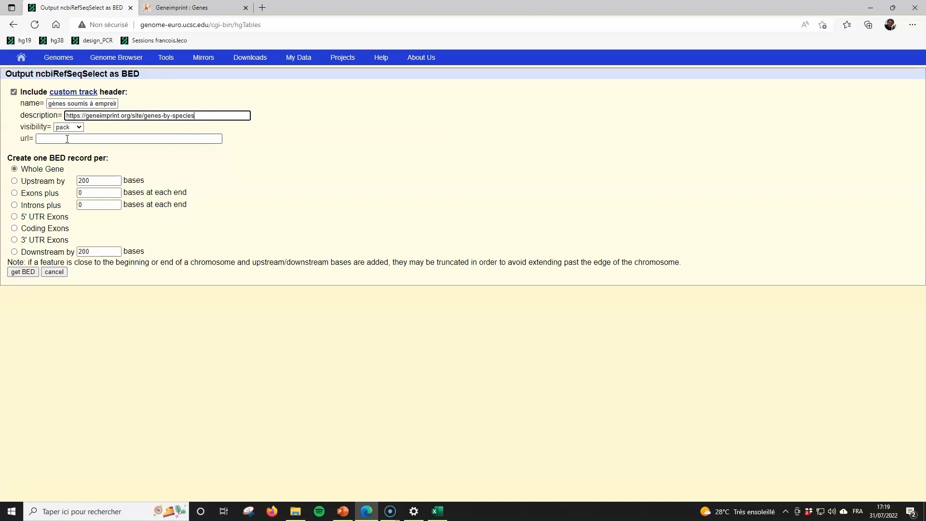
left_click(31, 273)
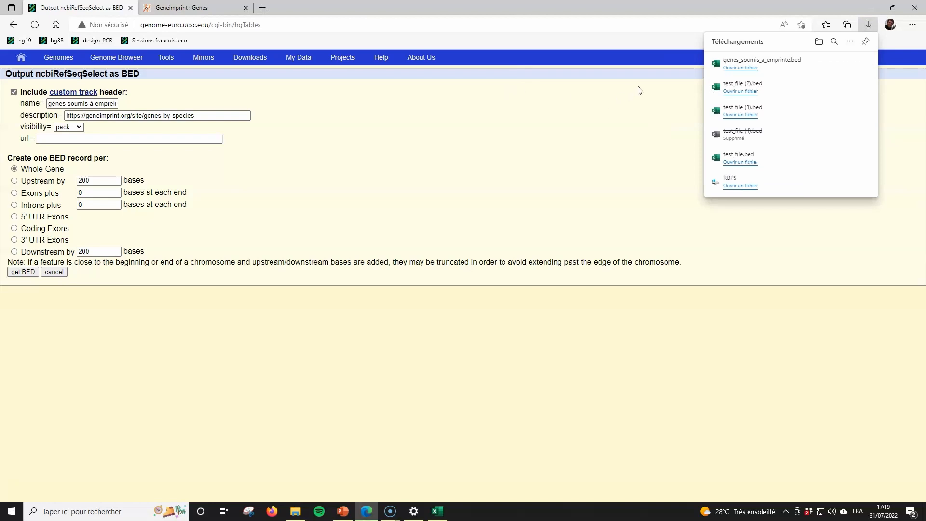
- Open the downloaded genes_soumis_a_emprinte.bed in Excel and submit its entire contents as a new UCSC custom track
left_click(751, 68)
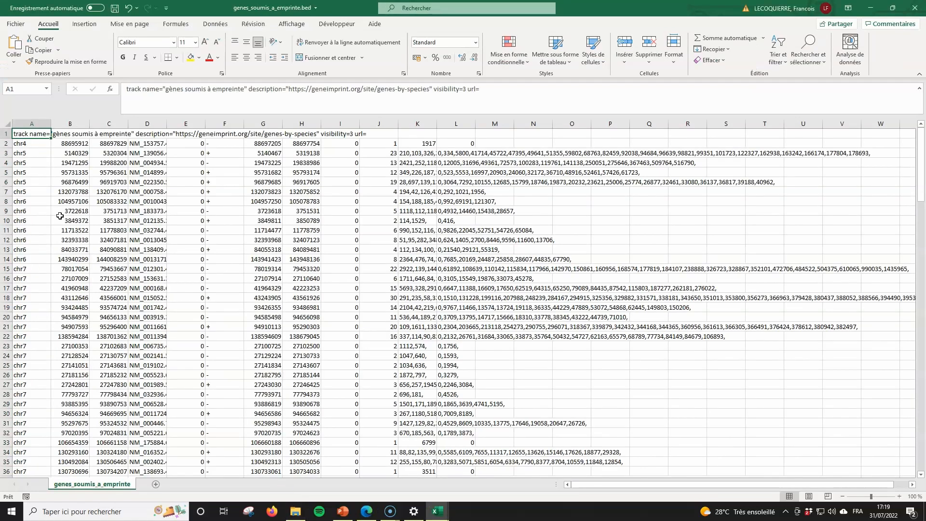
key("ctrl+shift+End")
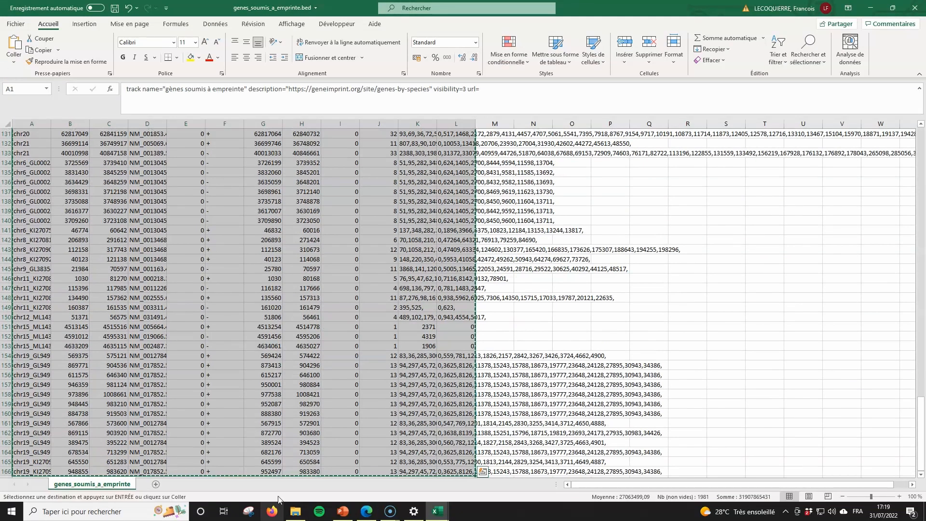
left_click(366, 512)
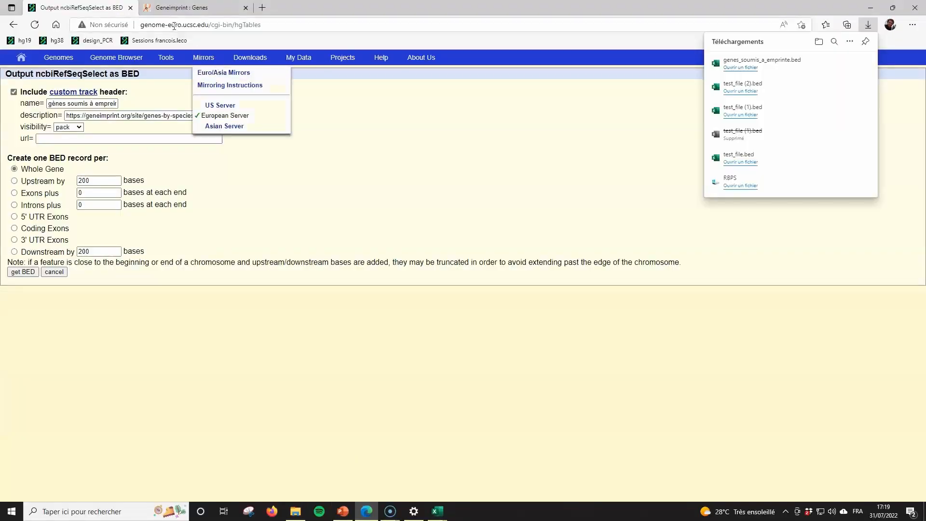
mouse_move(121, 56)
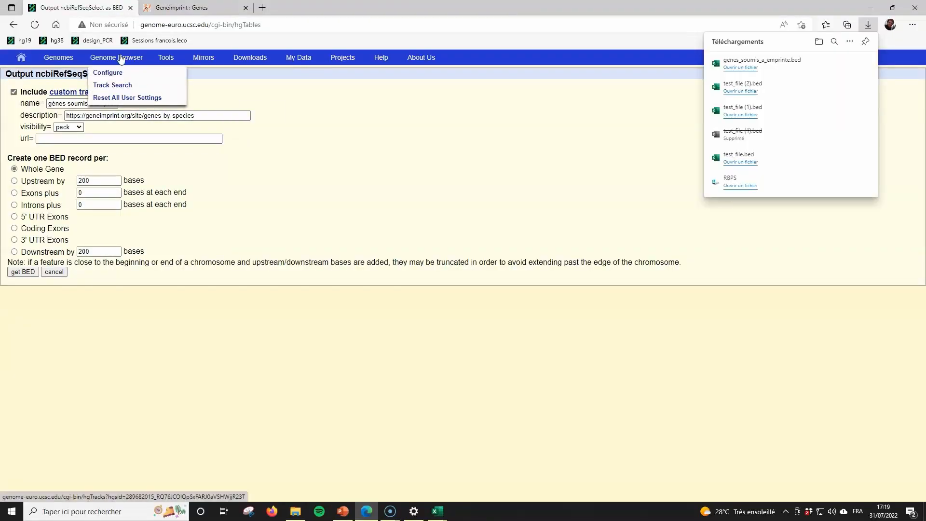
mouse_move(300, 59)
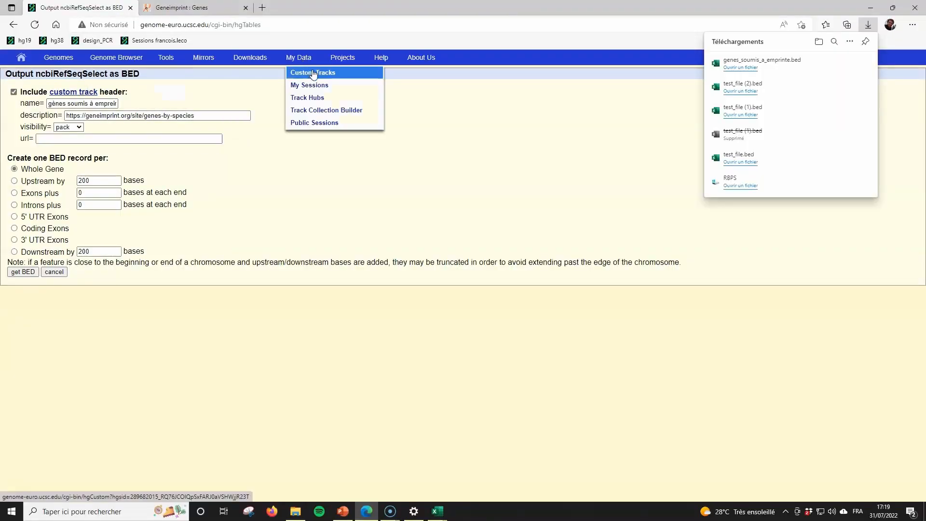
left_click(306, 72)
left_click(572, 128)
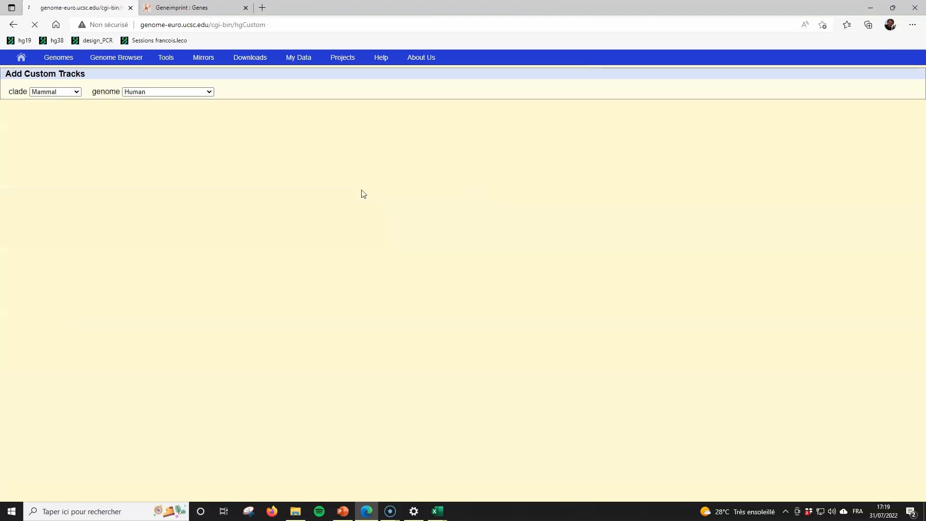
left_click(317, 205)
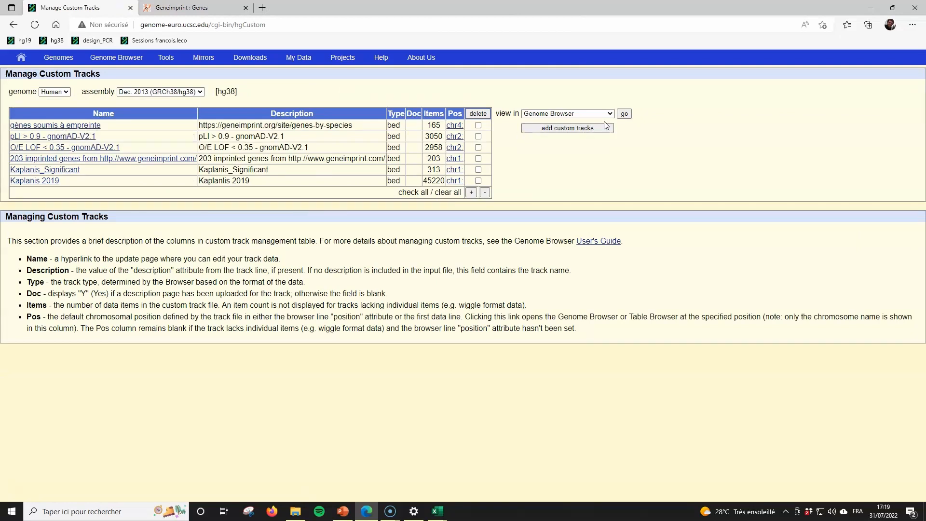
- Replace the url line in the "gènes soumis à empreinte" track configuration with color=120,63,200 and submit the change
left_click(85, 126)
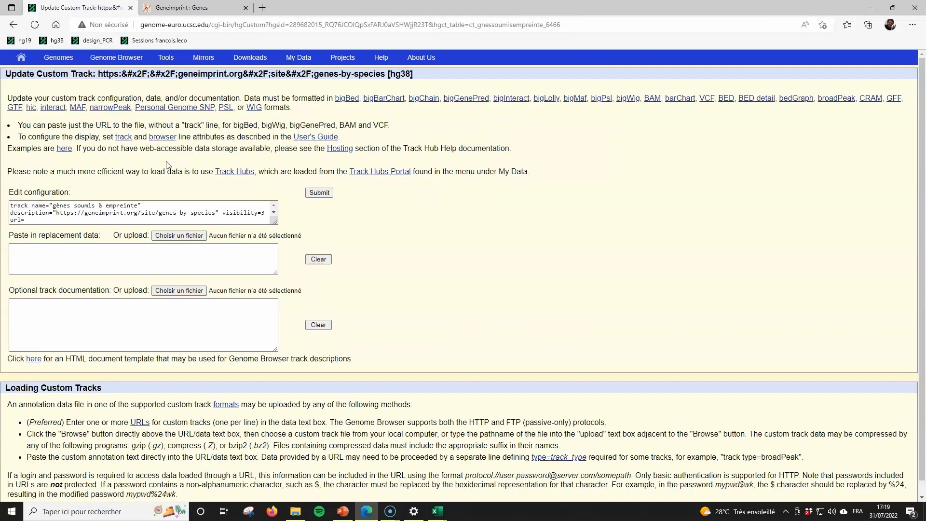
scroll(92, 211, "down", 1)
left_click(66, 214)
left_click_drag(28, 214, 2, 218)
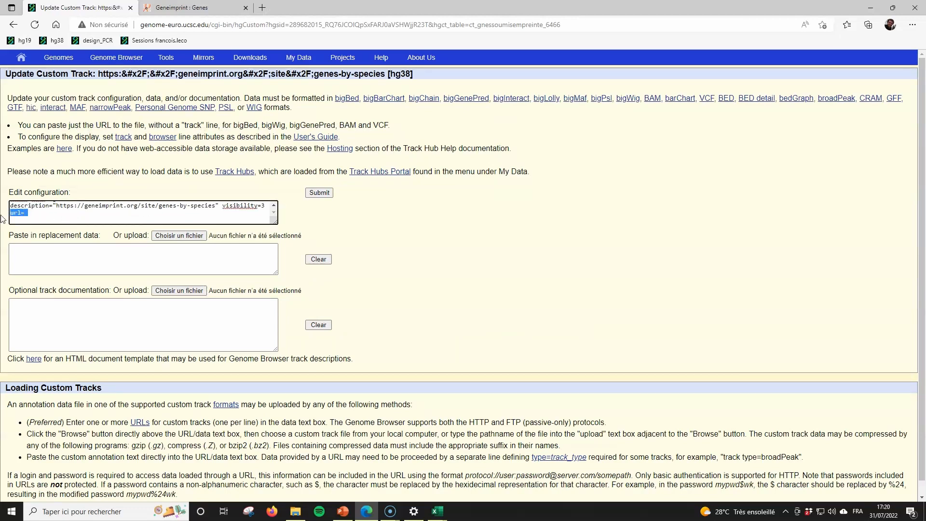
type("colo")
left_click(319, 192)
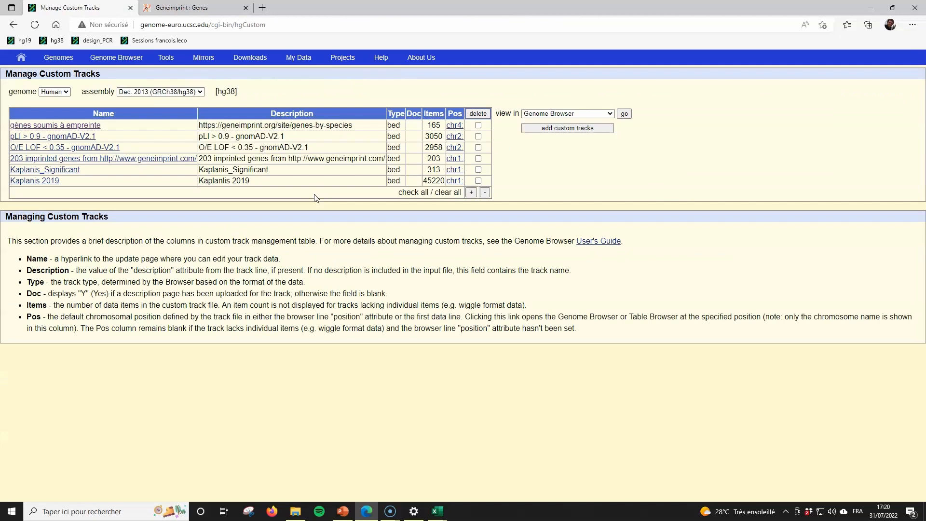
- View the "gènes soumis à empreinte" track at its default chr4 position and zoom out 10x
left_click(121, 59)
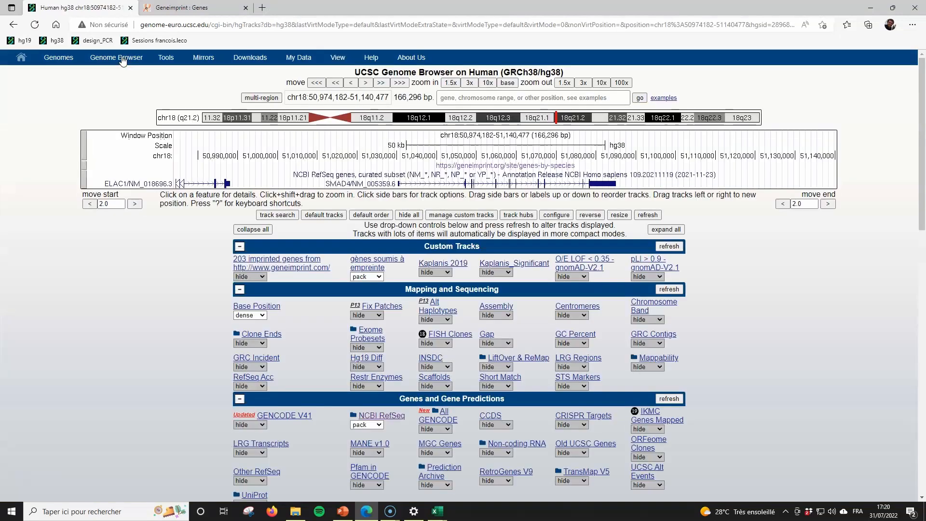
key("alt+Left")
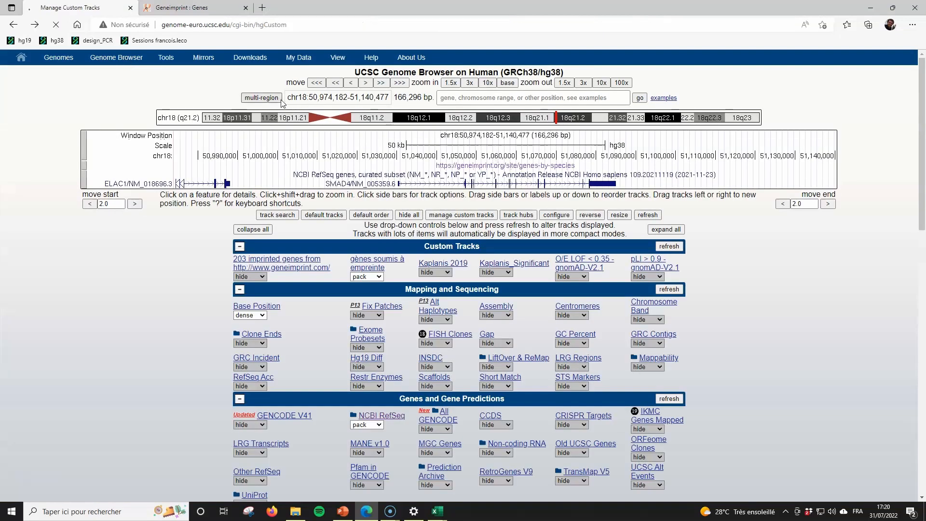
left_click(459, 126)
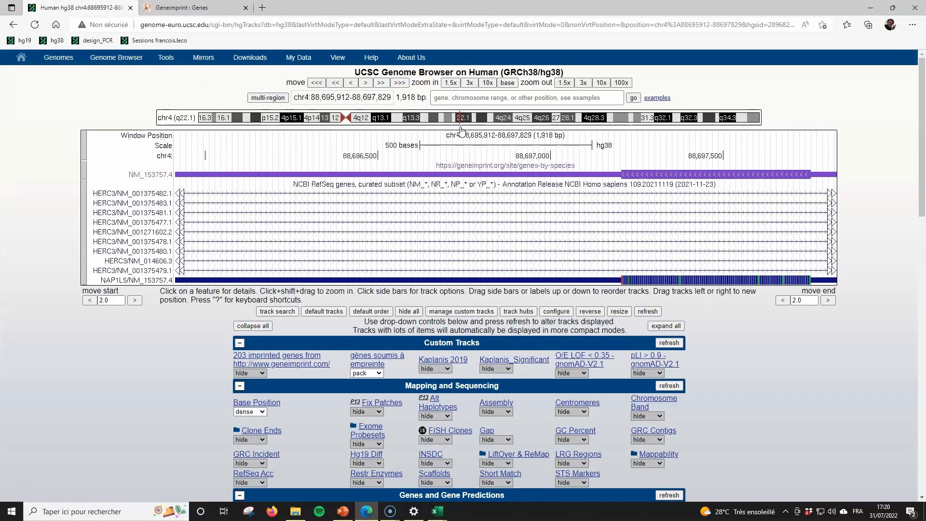
left_click(602, 83)
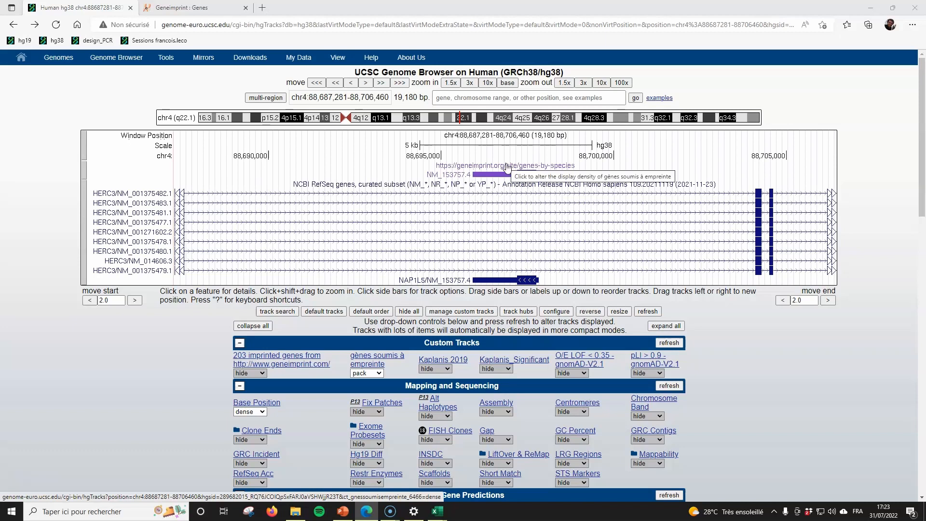
- Search for the gene ube3a and go to the UBE3A position on chr15 to examine the imprinted genes track
left_click(510, 97)
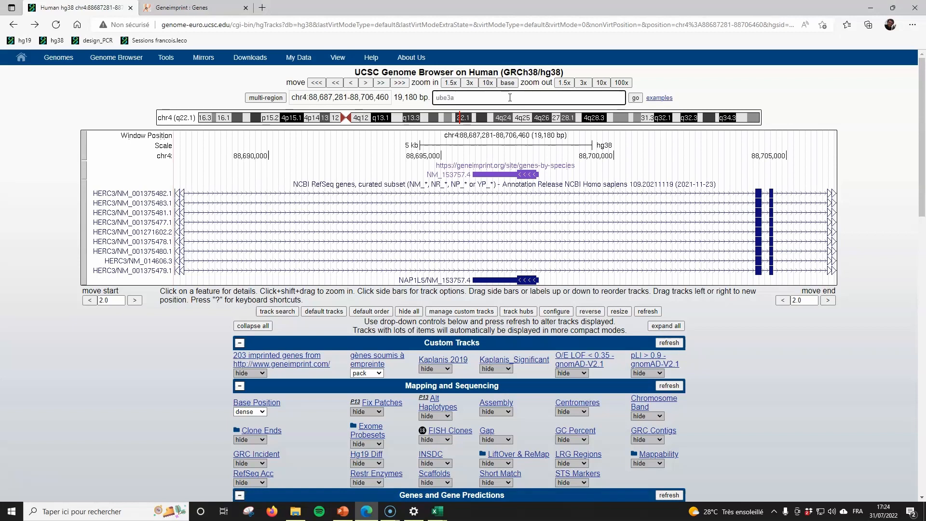
key("Return")
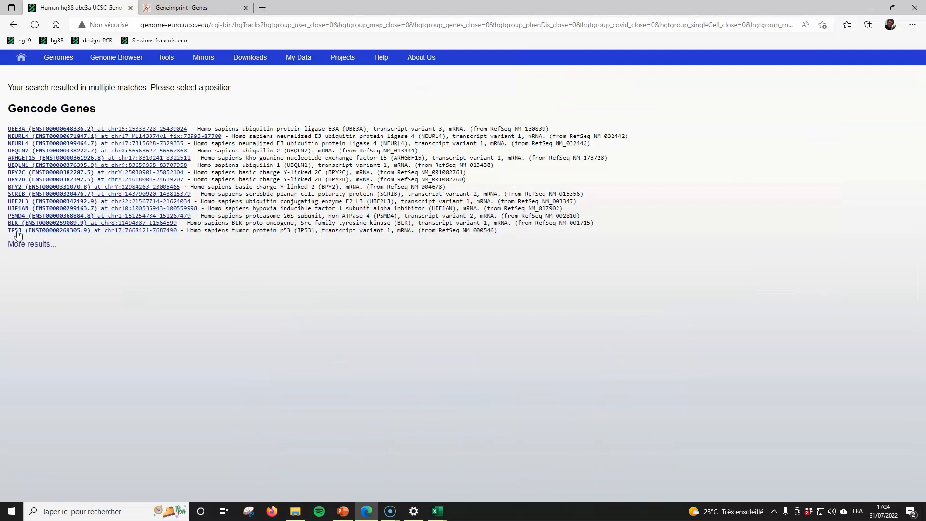
left_click(58, 129)
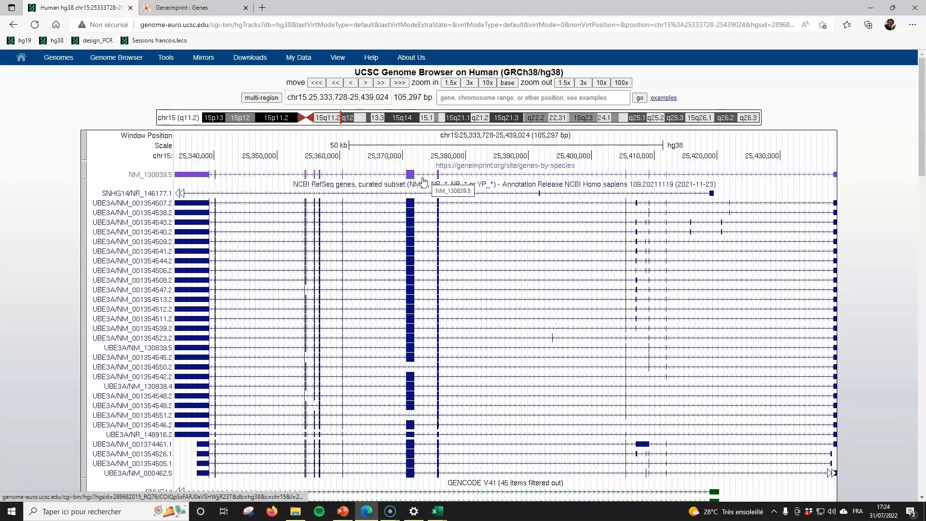
- Search for the gene nipbl and go to the NIPBL position on chr5 to check the custom track there
left_click(475, 99)
type("nipbl")
key("Return")
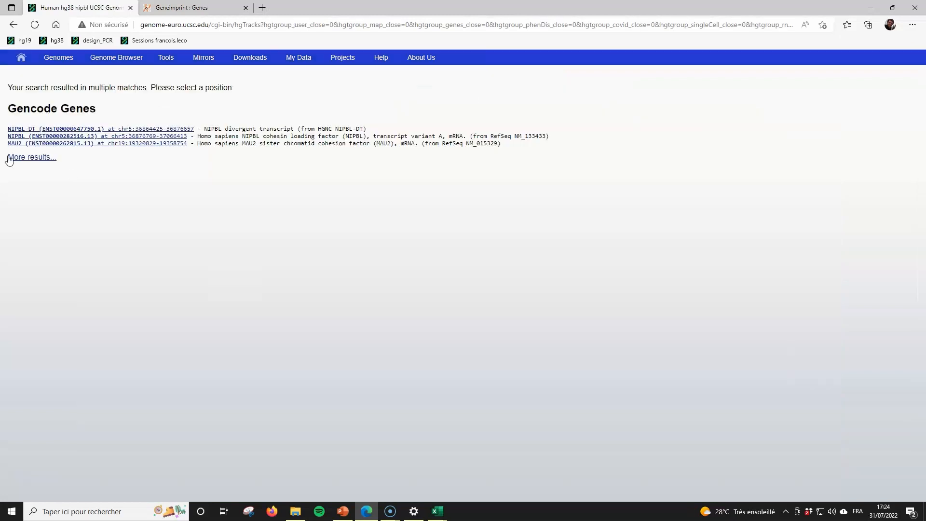
left_click(30, 137)
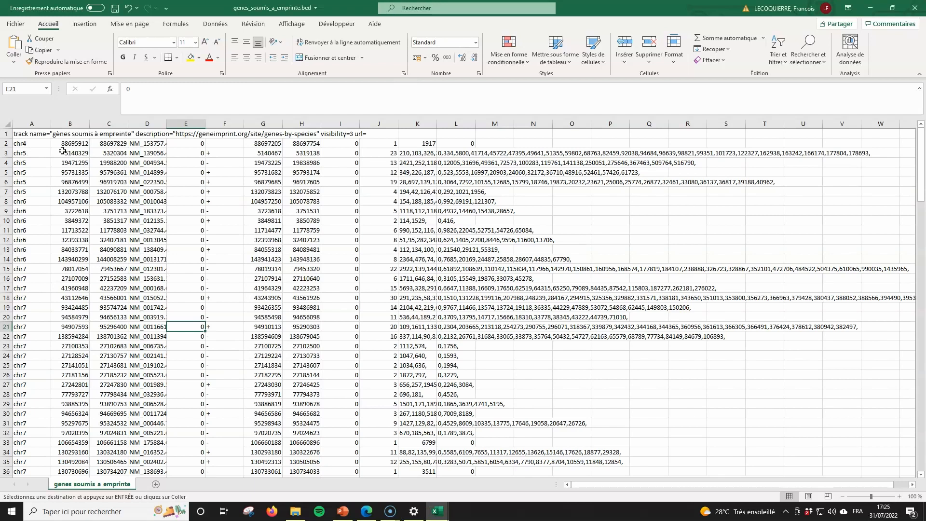
- In the Excel sheet genes_soumis_a_emprinte, copy columns A to D of all data rows, from row 2 down, without the track header line
left_click(28, 144)
left_click_drag(28, 143, 454, 153)
left_click(152, 144)
left_click_drag(24, 144, 146, 145)
key("ctrl+shift+Down")
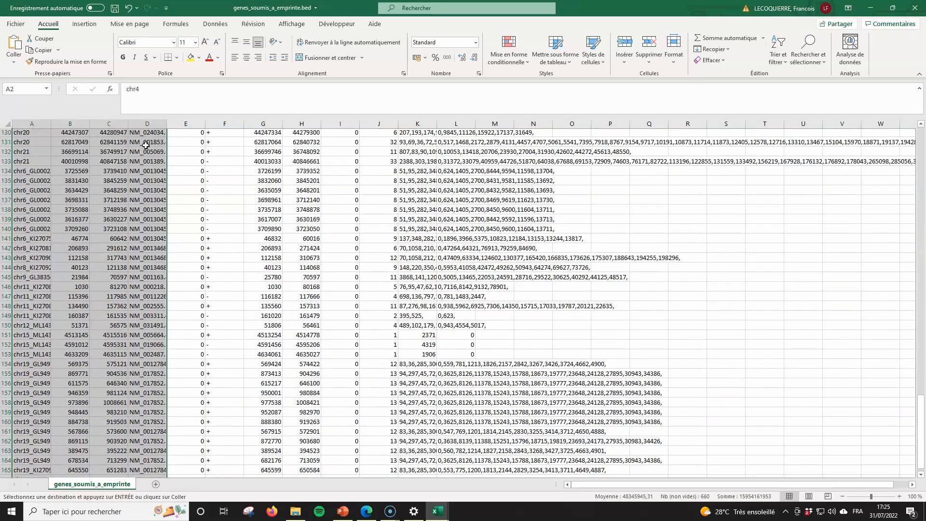
key("ctrl+c")
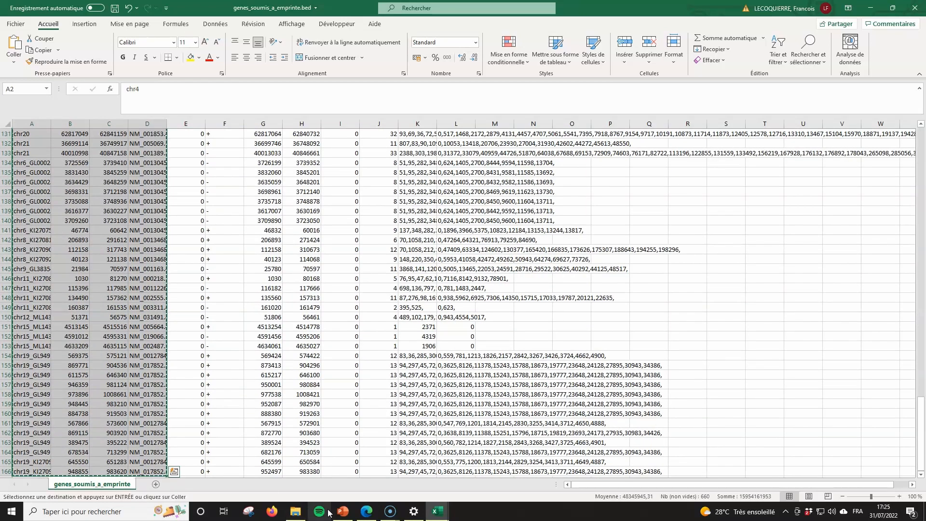
- Back in the Edge browser, submit the copied four-column data as replacement data for the "gènes soumis à empreinte" custom track
left_click(366, 511)
scroll(316, 260, "up", 10)
scroll(306, 227, "up", 1)
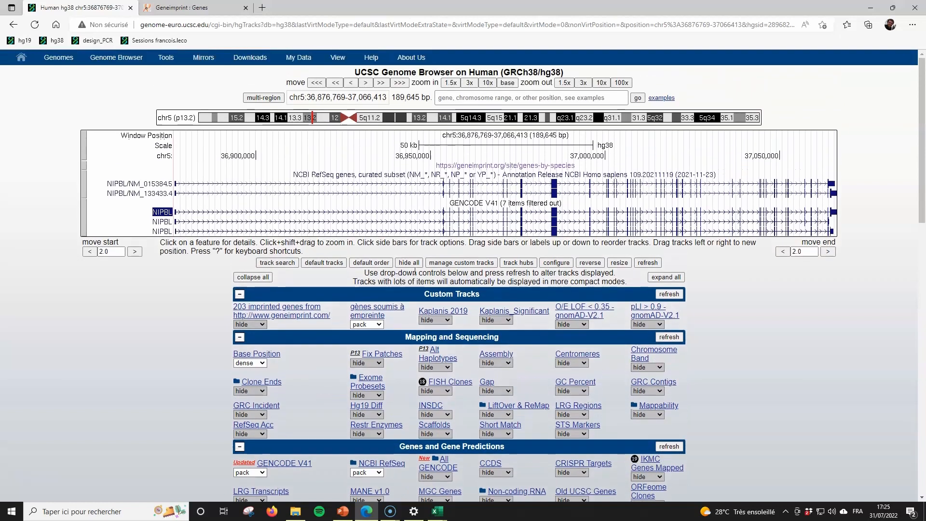
left_click(461, 264)
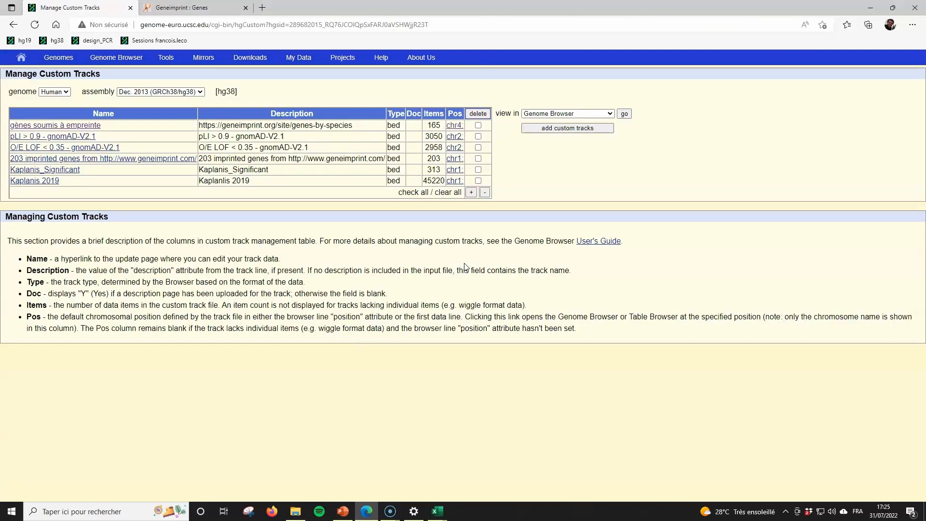
left_click(93, 126)
left_click(112, 259)
key("ctrl+v")
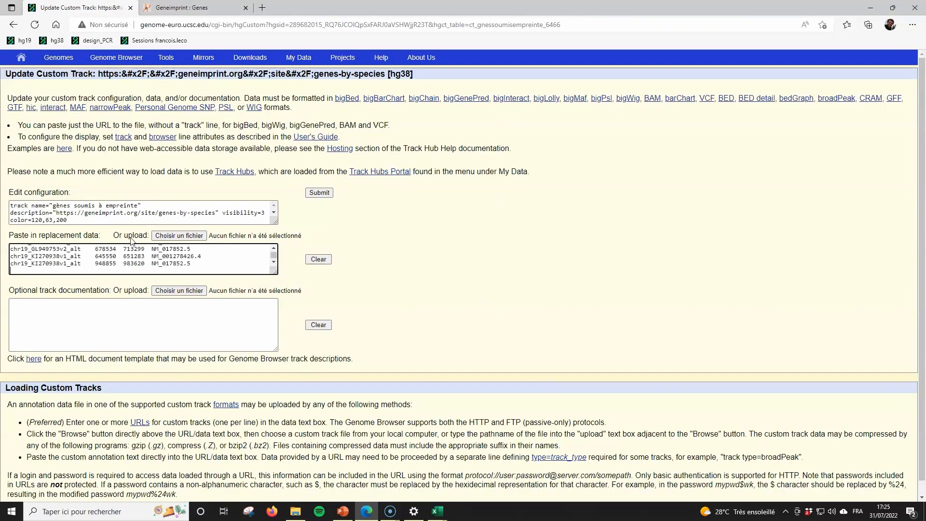
left_click(319, 192)
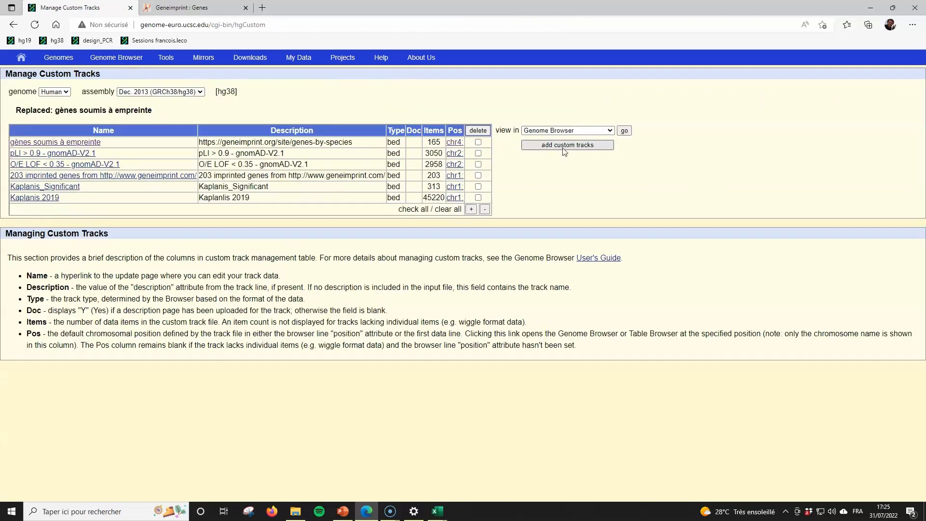
- Examine the updated track at its default chr4 position zoomed out 10x, and at the gene UBE3A on chr15 zoomed out 3x
left_click(455, 143)
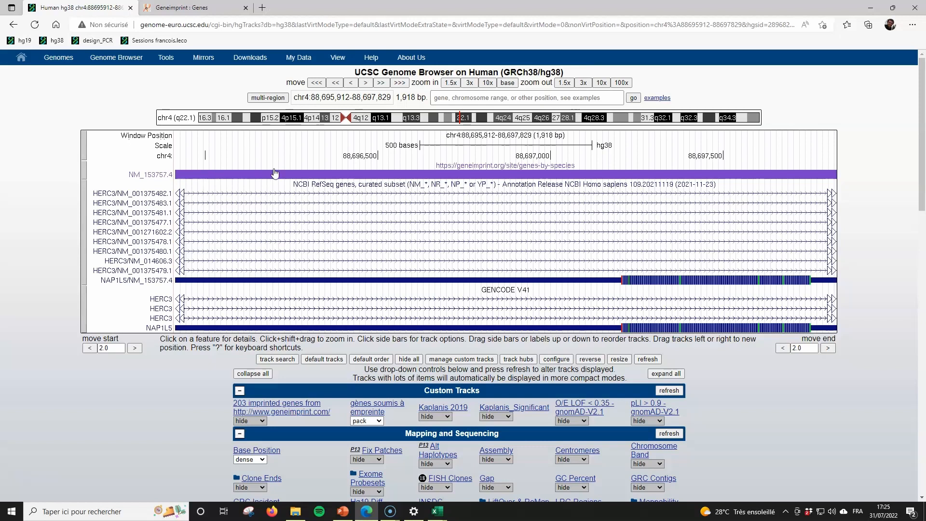
left_click(601, 83)
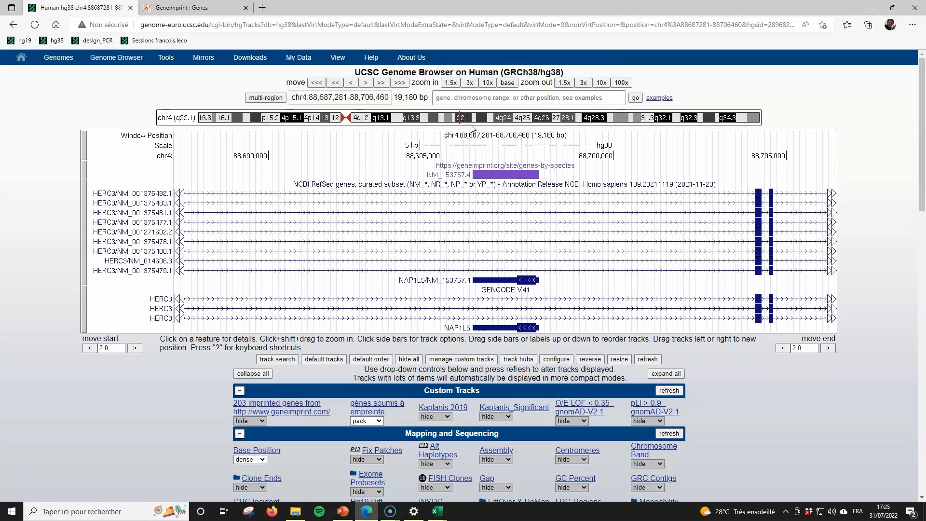
left_click(476, 98)
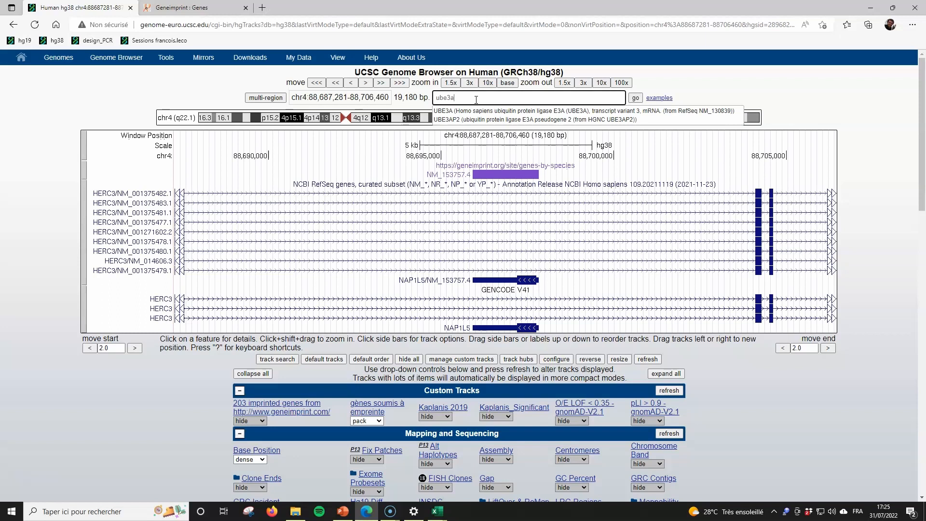
key("Return")
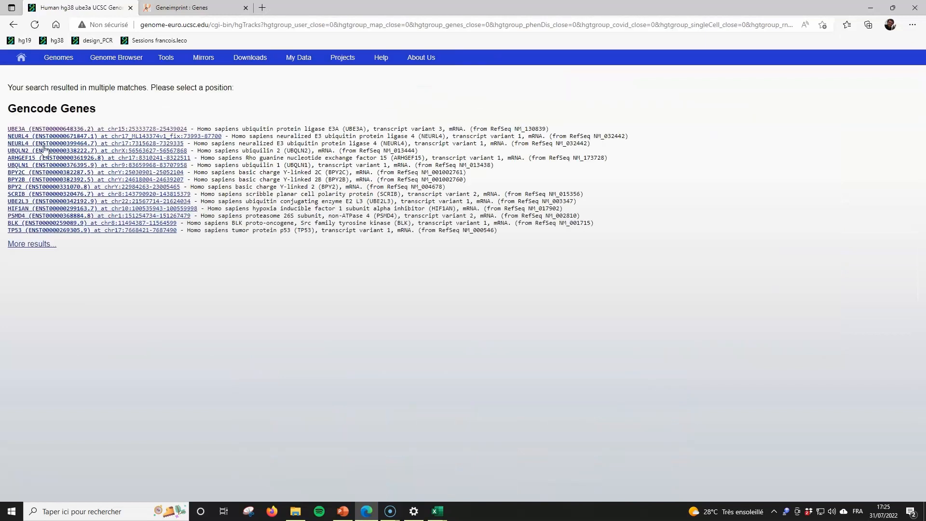
left_click(42, 129)
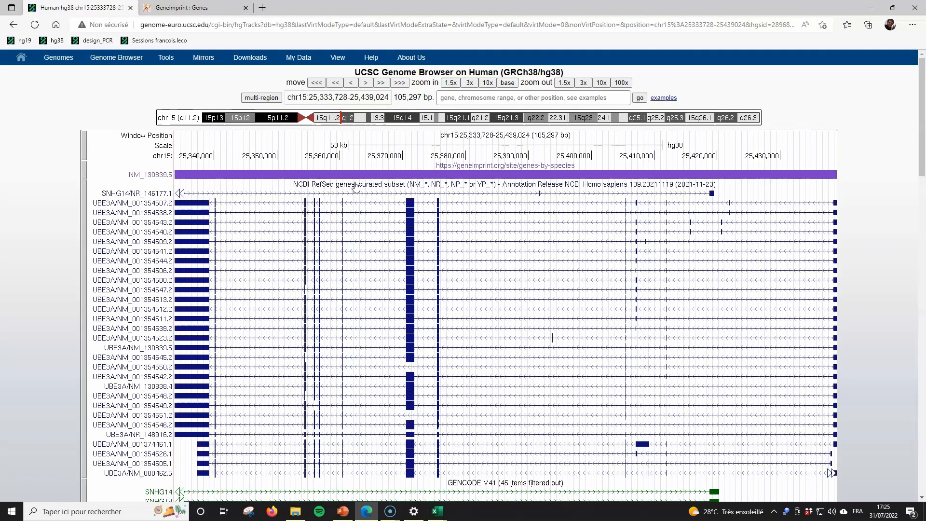
left_click(583, 83)
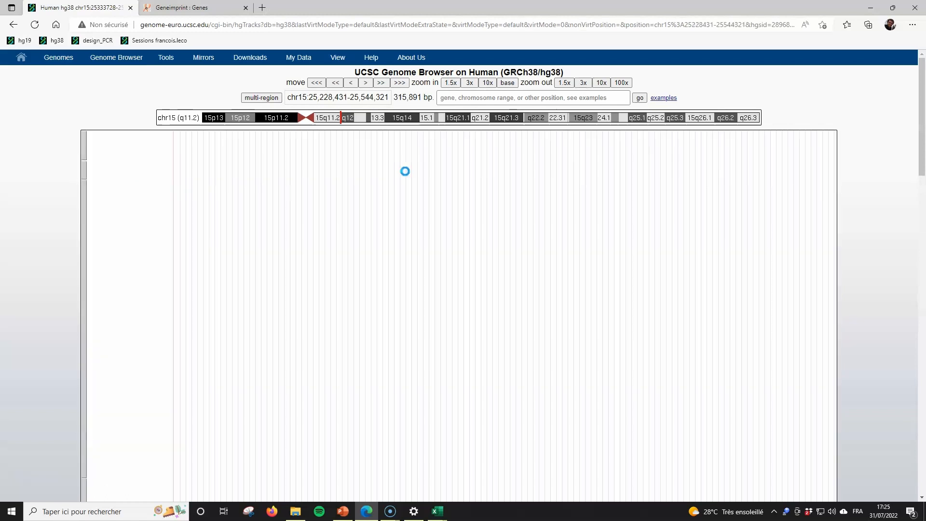